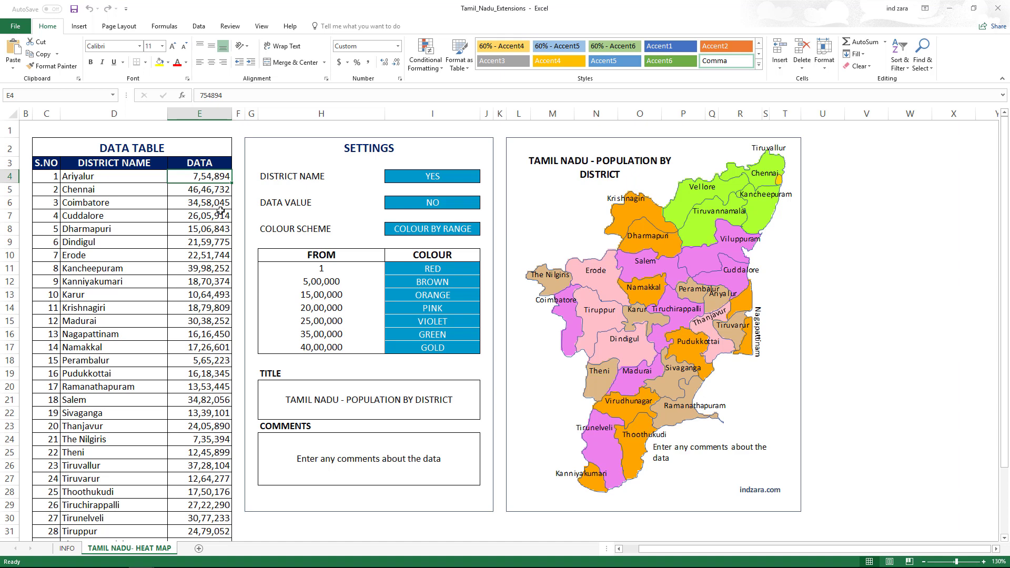
Fill all district values in E4:E35 with 1 so the whole map turns red
{"action": "key", "text": "ctrl+shift+Down"}
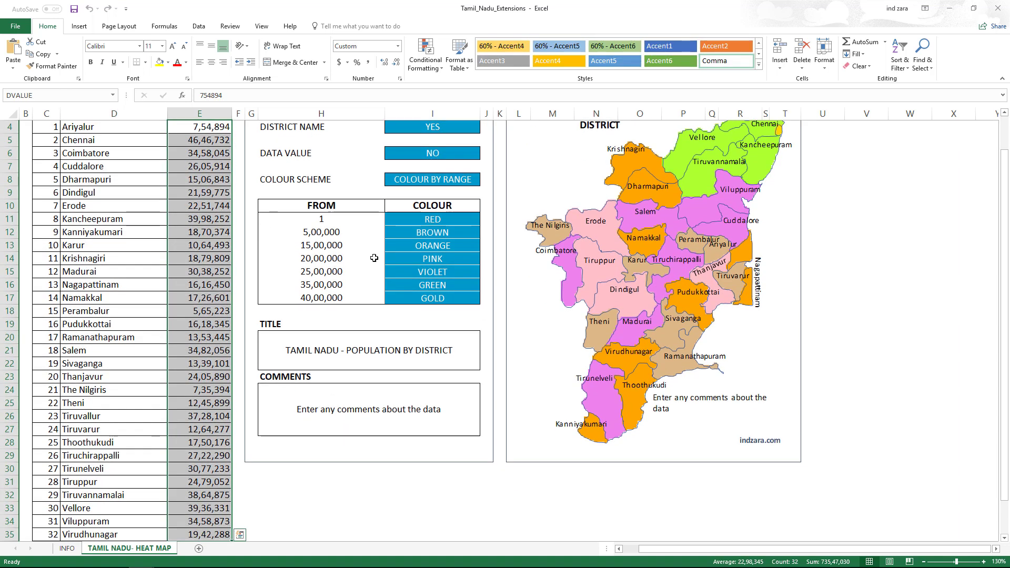
{"action": "scroll", "coordinate": [374, 258], "scroll_direction": "down", "scroll_amount": 1}
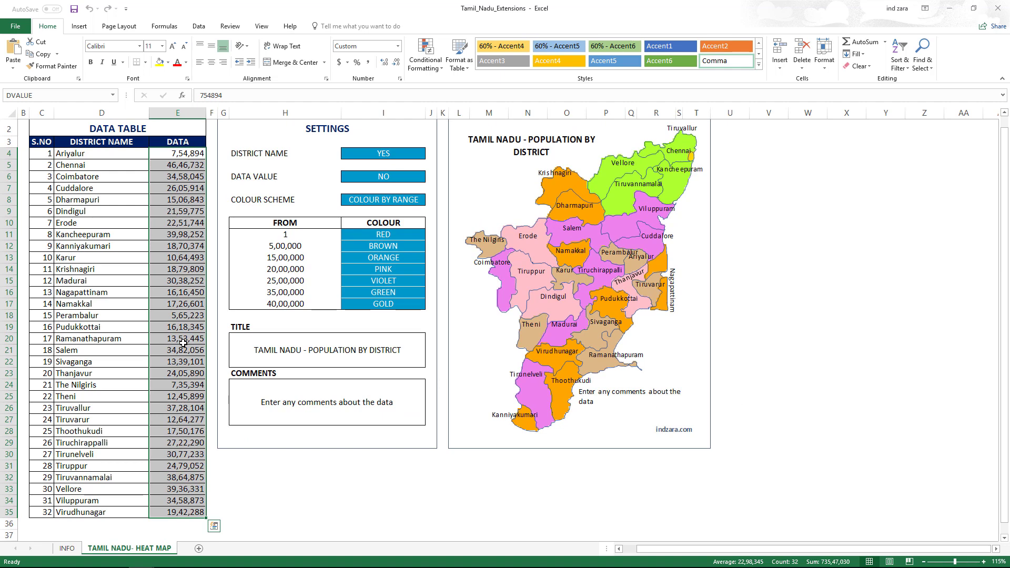
{"action": "type", "text": "1"}
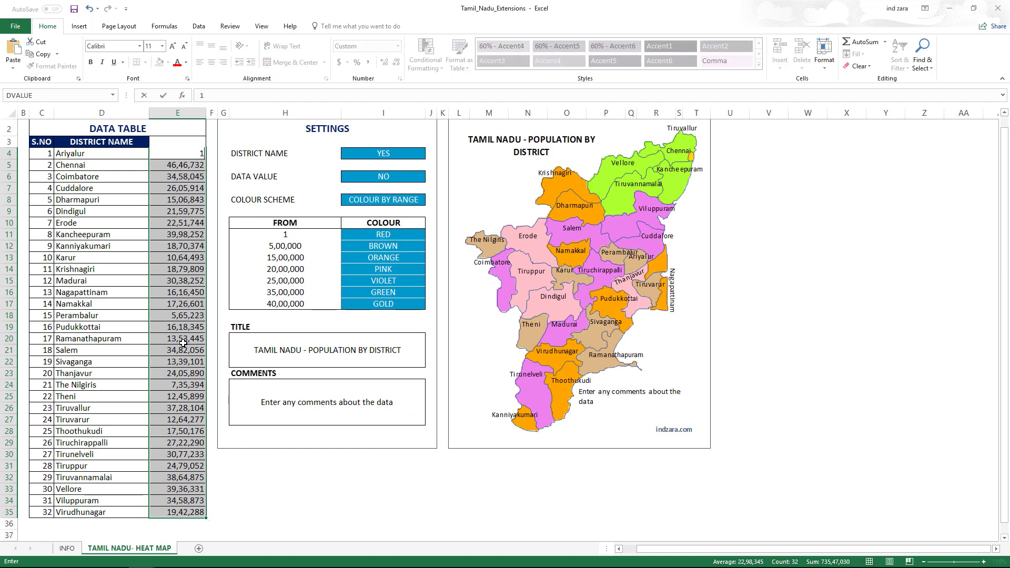
{"action": "key", "text": "ctrl+Return"}
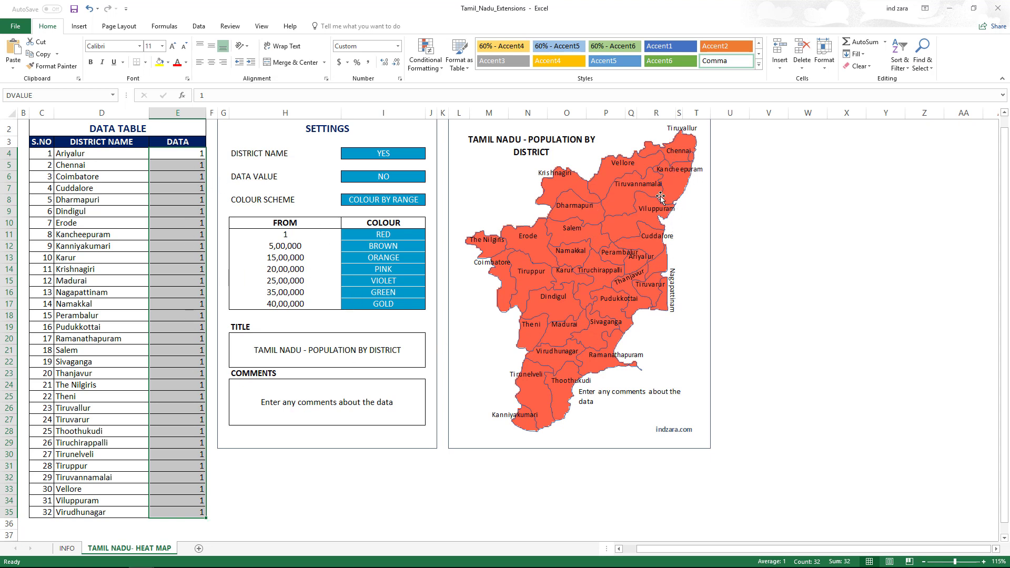
{"action": "left_click", "coordinate": [349, 237]}
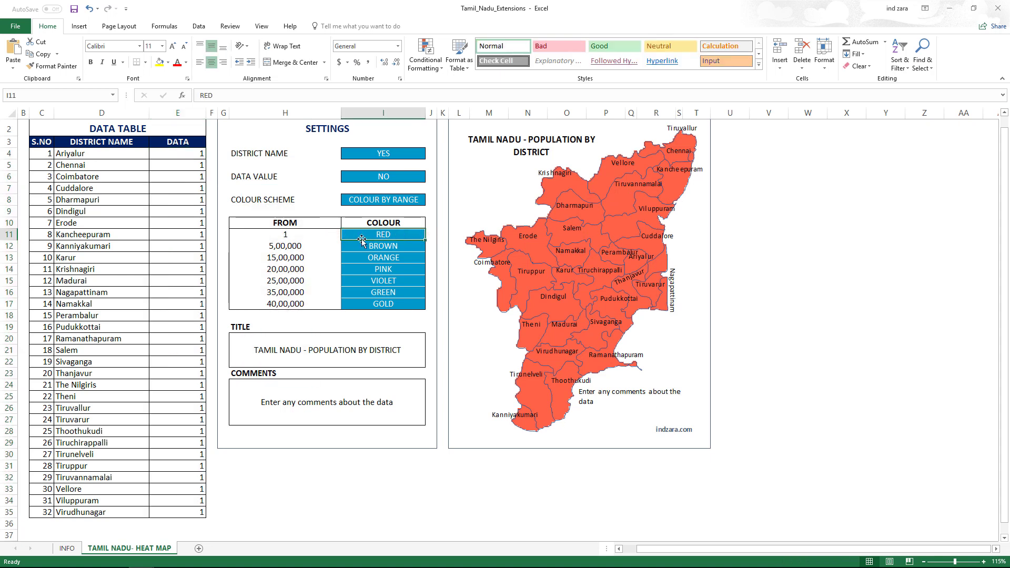
Set the lowest range's colour to GREEN and delete the placeholder comment text
{"action": "left_click", "coordinate": [288, 234]}
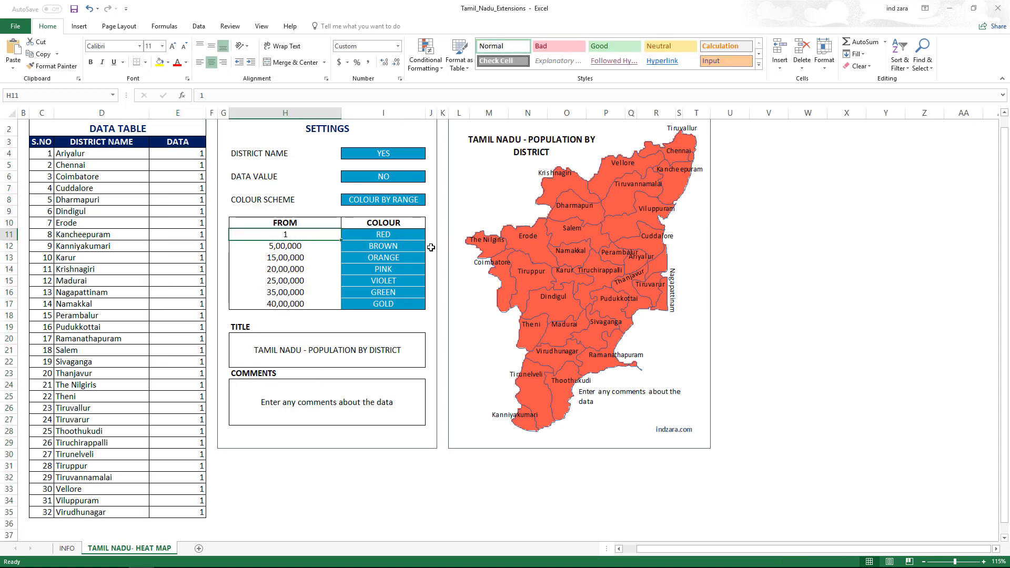
{"action": "left_click_drag", "start_coordinate": [300, 247], "coordinate": [368, 304]}
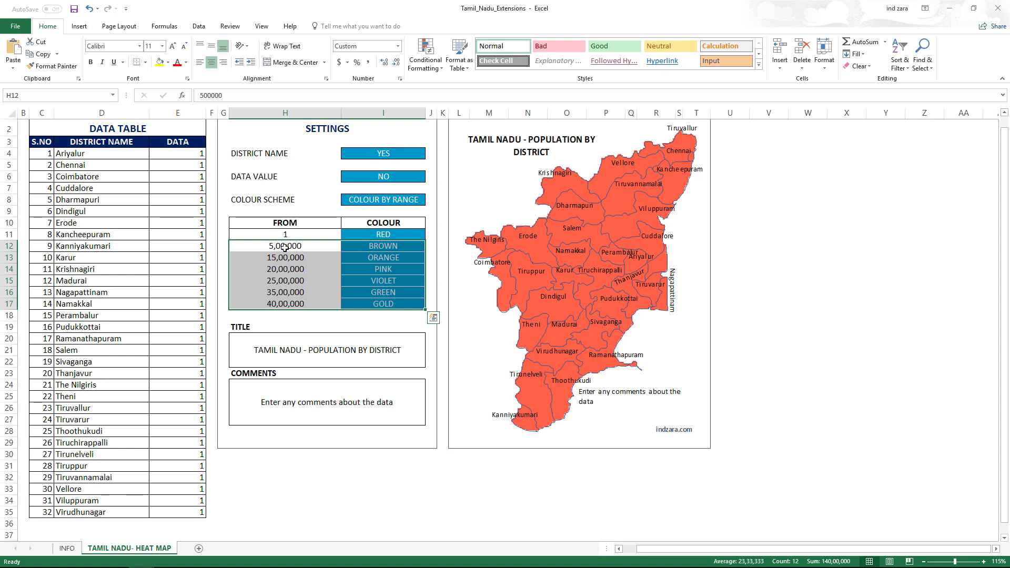
{"action": "left_click", "coordinate": [407, 238]}
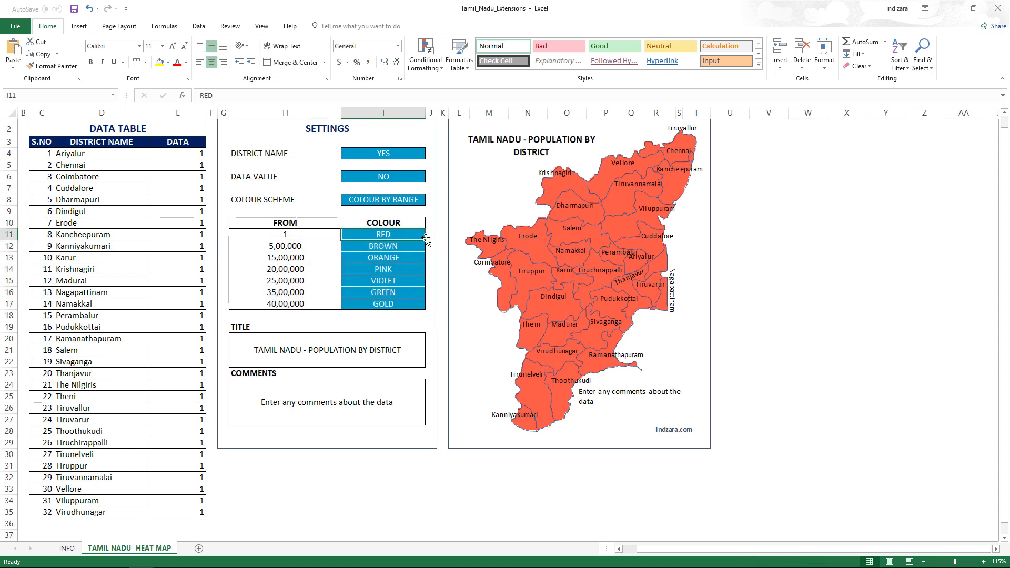
{"action": "left_click", "coordinate": [430, 235]}
{"action": "left_click", "coordinate": [408, 254]}
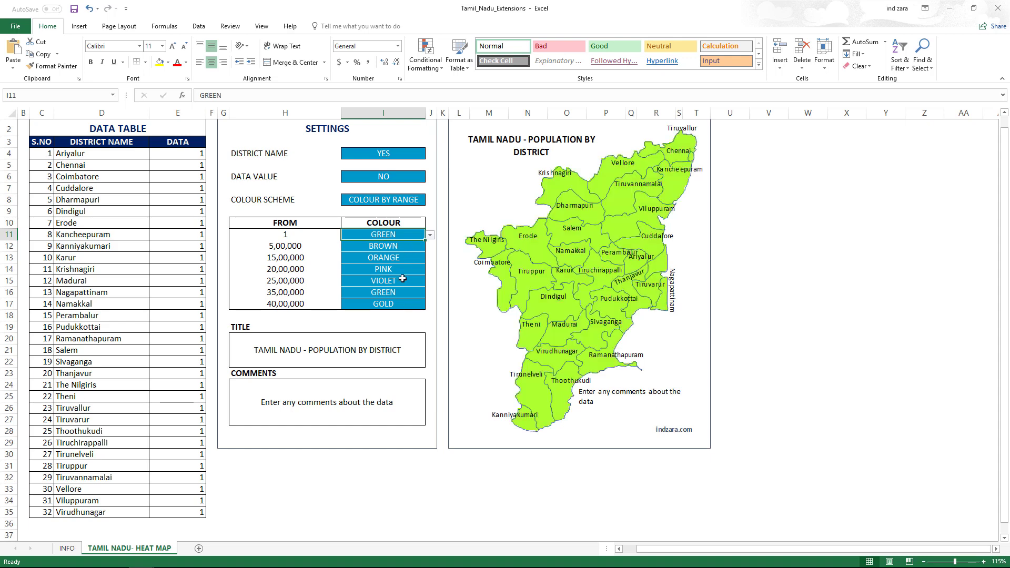
{"action": "left_click", "coordinate": [384, 399]}
{"action": "key", "text": "Delete"}
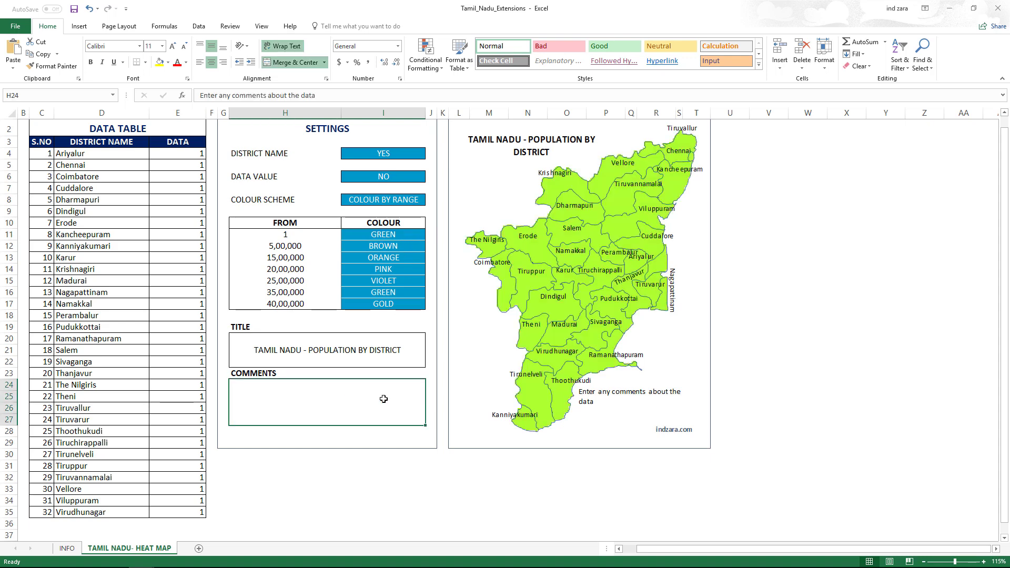
Cut '- POPULATION BY DISTRICT' from the title in H20, leaving 'TAMIL NADU'
{"action": "left_click", "coordinate": [291, 357]}
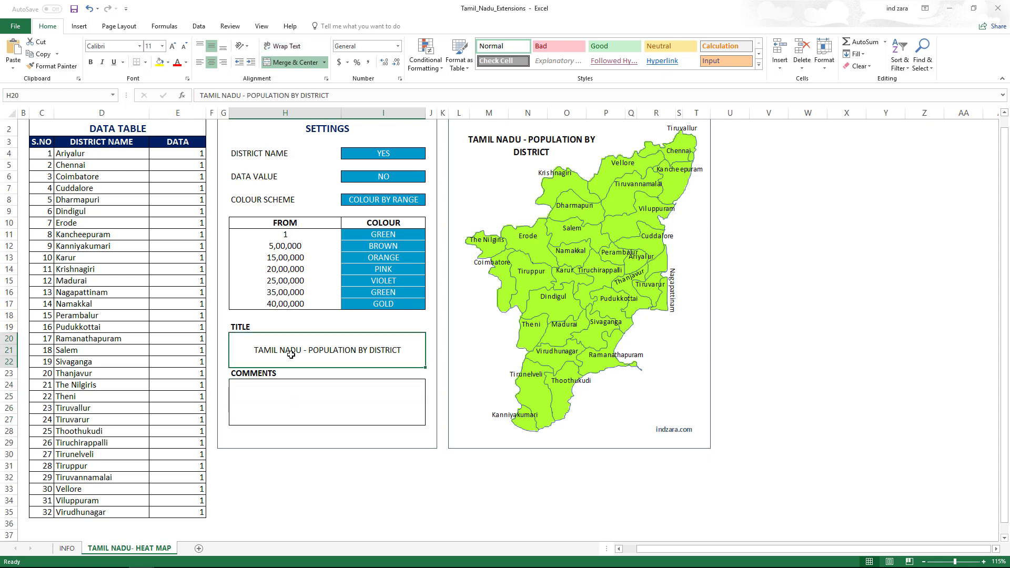
{"action": "double_click", "coordinate": [294, 354]}
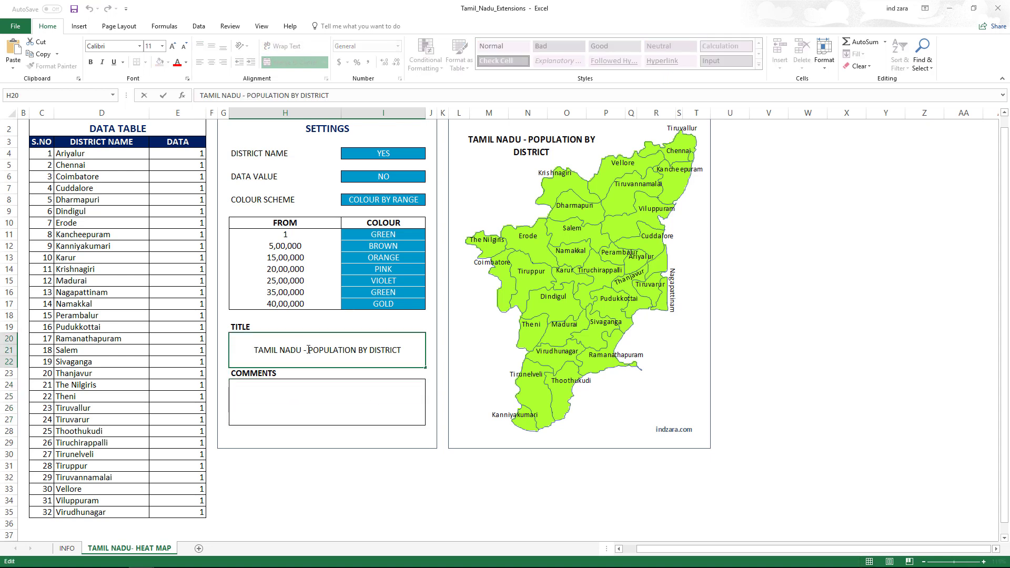
{"action": "left_click_drag", "start_coordinate": [308, 352], "coordinate": [413, 358]}
{"action": "key", "text": "BackSpace"}
{"action": "key", "text": "BackSpace"}
{"action": "key", "text": "BackSpace"}
{"action": "key", "text": "BackSpace"}
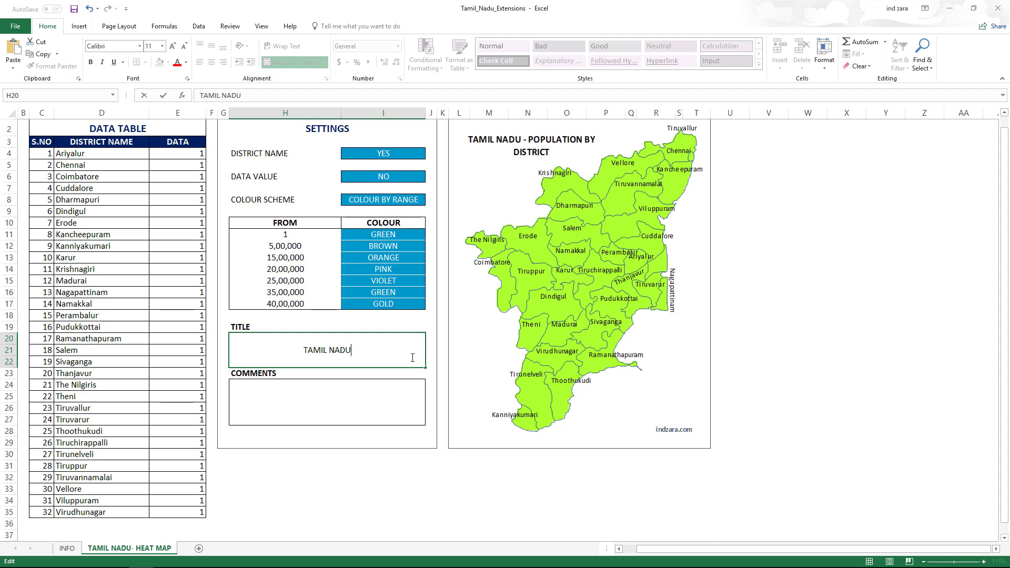
{"action": "key", "text": "Return"}
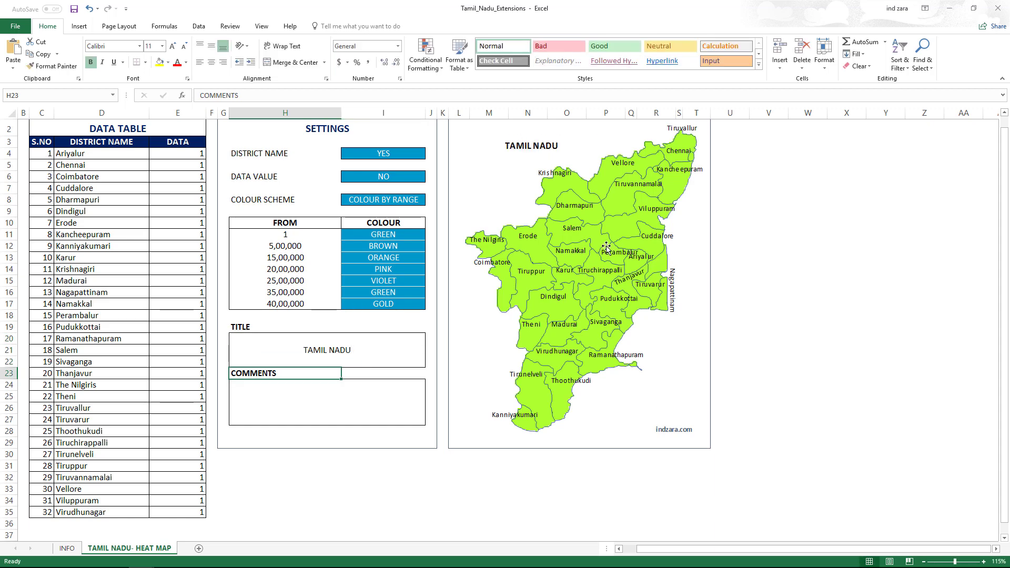
{"action": "scroll", "coordinate": [679, 228], "scroll_direction": "up", "scroll_amount": 1}
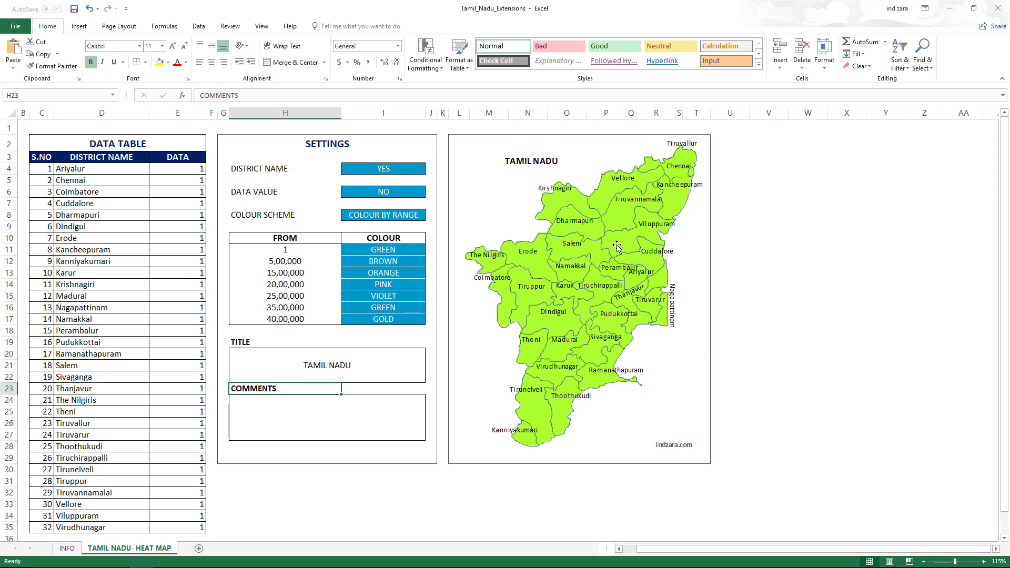
{"action": "left_click", "coordinate": [410, 219]}
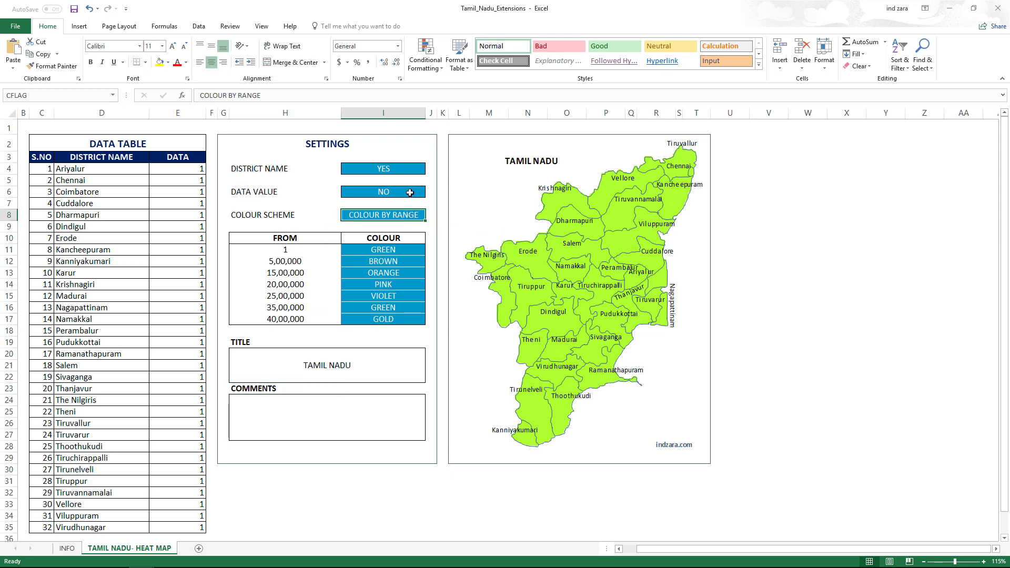
{"action": "left_click", "coordinate": [409, 168]}
{"action": "left_click", "coordinate": [430, 169]}
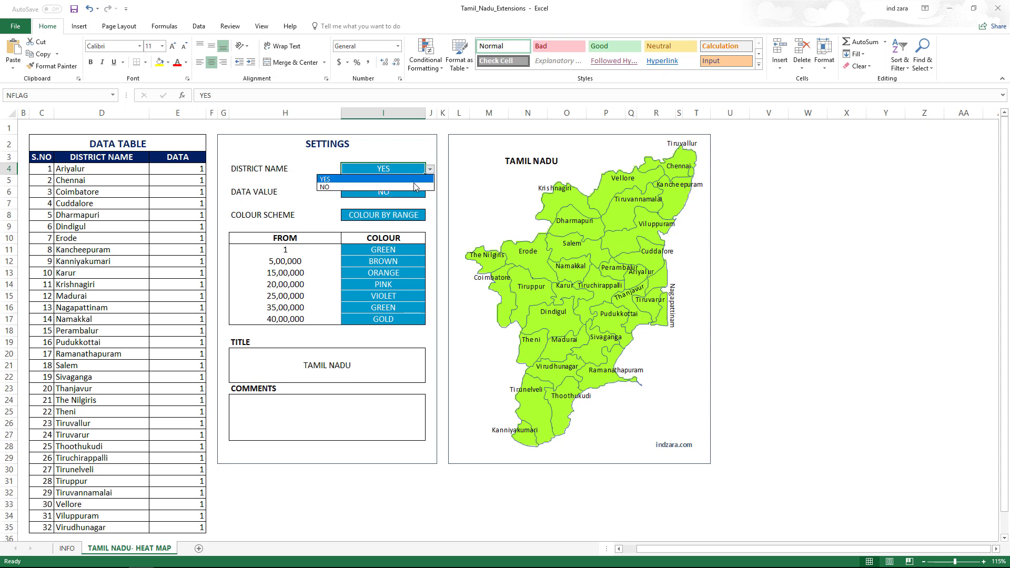
{"action": "left_click", "coordinate": [416, 186]}
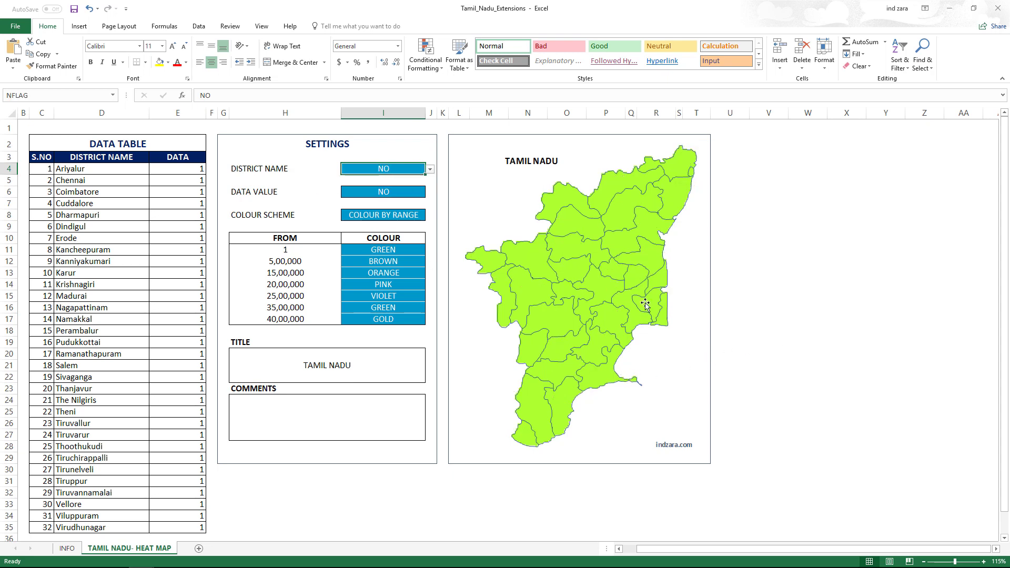
{"action": "left_click", "coordinate": [430, 169]}
{"action": "left_click", "coordinate": [411, 179]}
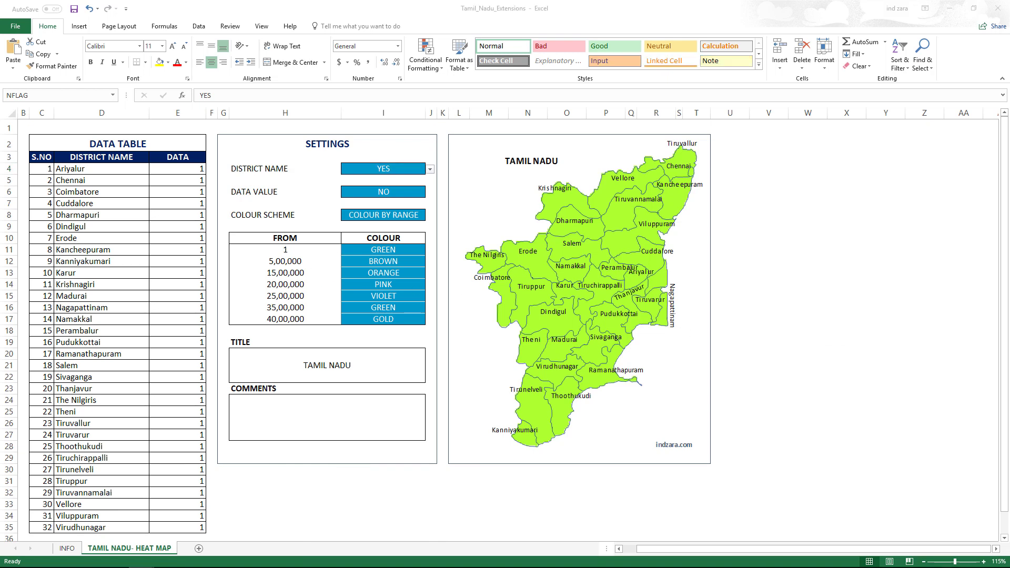
Paste the prepared 1–5 district values into the DATA column starting at E4
{"action": "key", "text": "ctrl+c"}
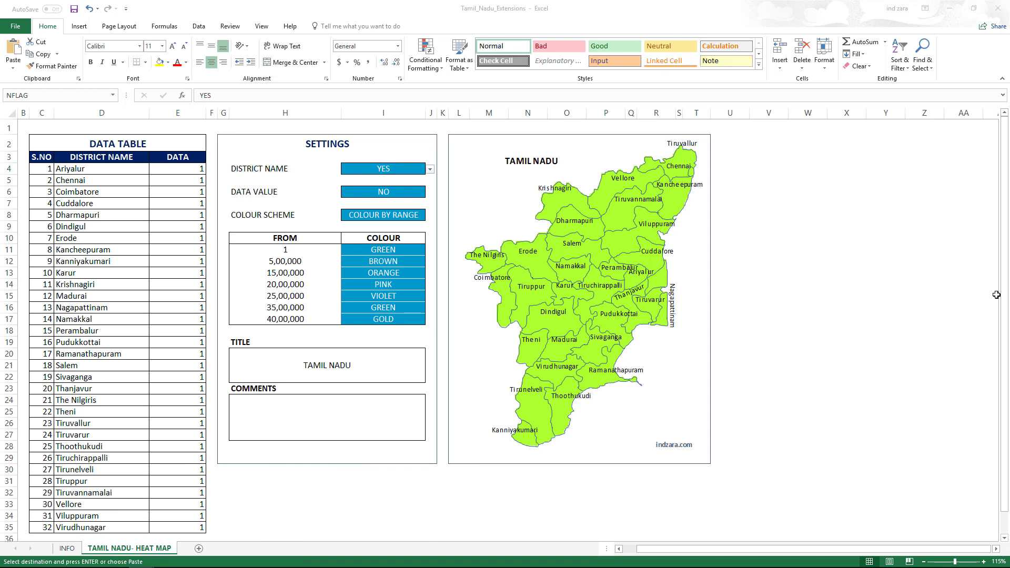
{"action": "right_click", "coordinate": [178, 170]}
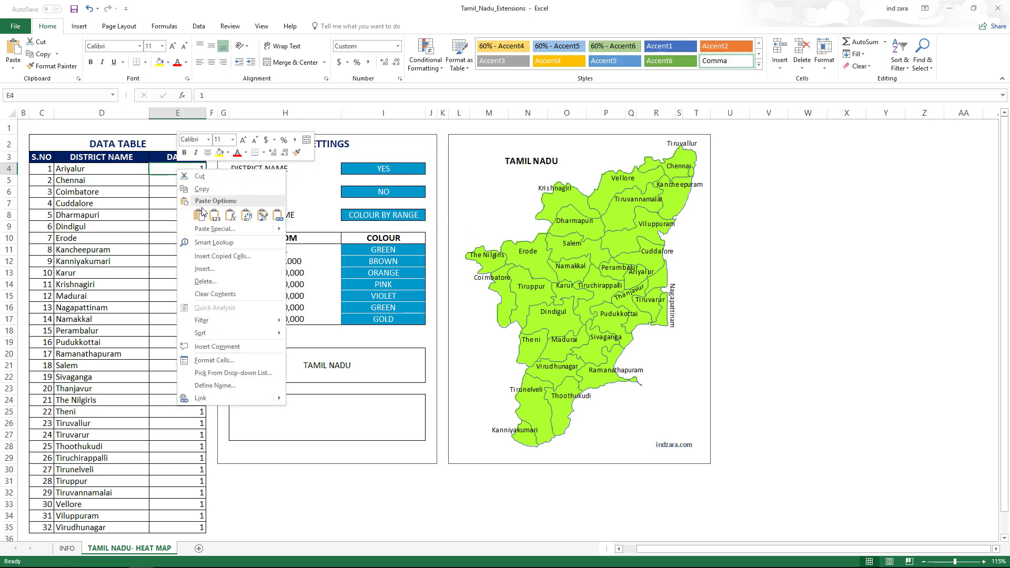
{"action": "left_click", "coordinate": [214, 215]}
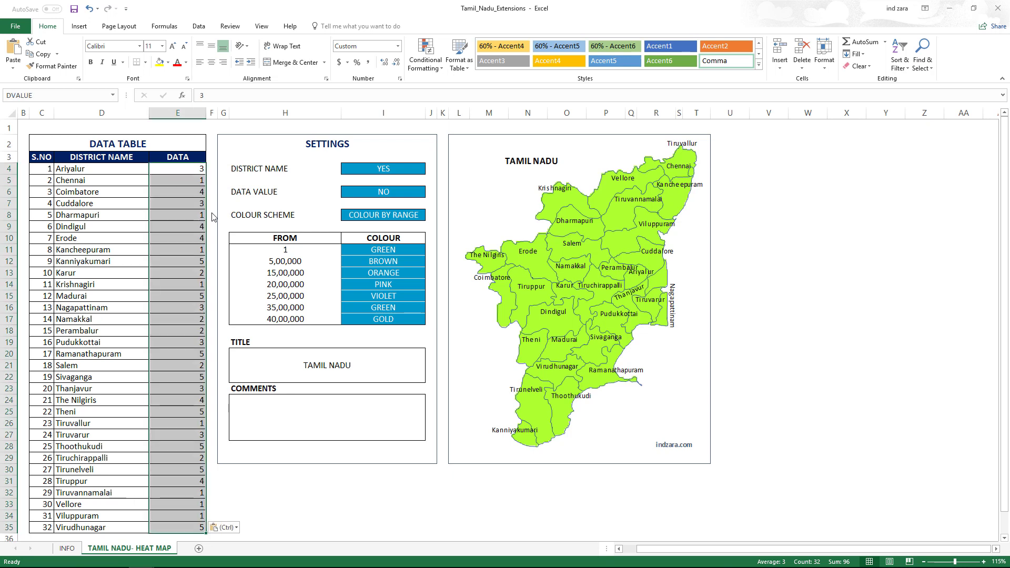
Check the pasted values for Chennai, Dharmapuri and Namakkal
{"action": "left_click", "coordinate": [190, 171]}
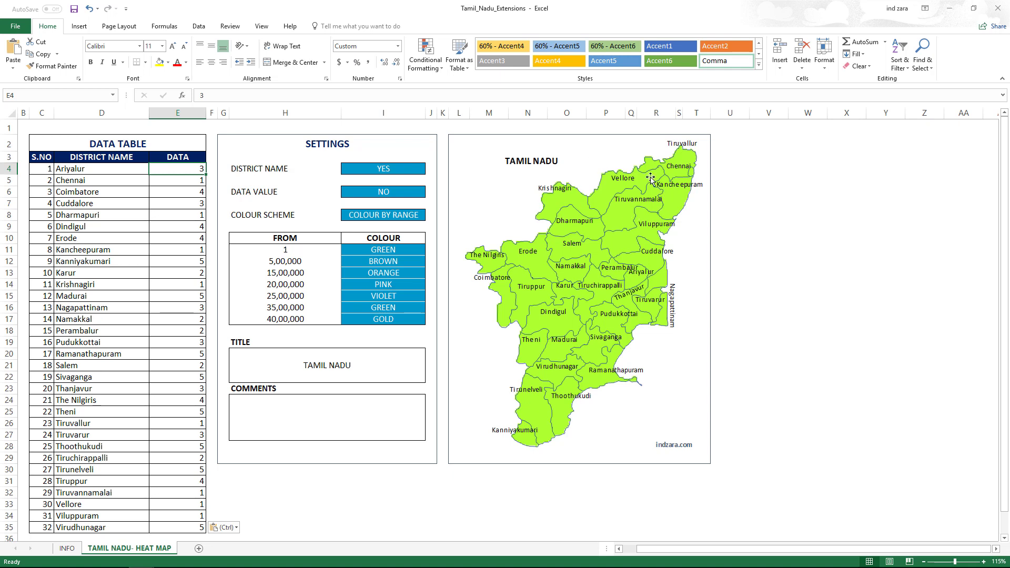
{"action": "left_click", "coordinate": [190, 184]}
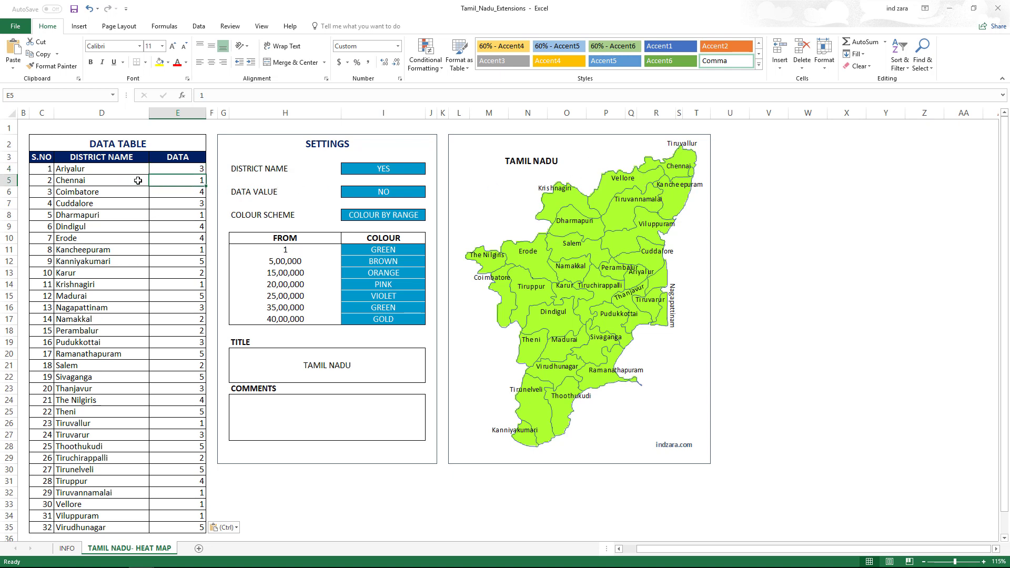
{"action": "left_click_drag", "start_coordinate": [137, 181], "coordinate": [169, 180]}
{"action": "left_click_drag", "start_coordinate": [132, 215], "coordinate": [174, 215]}
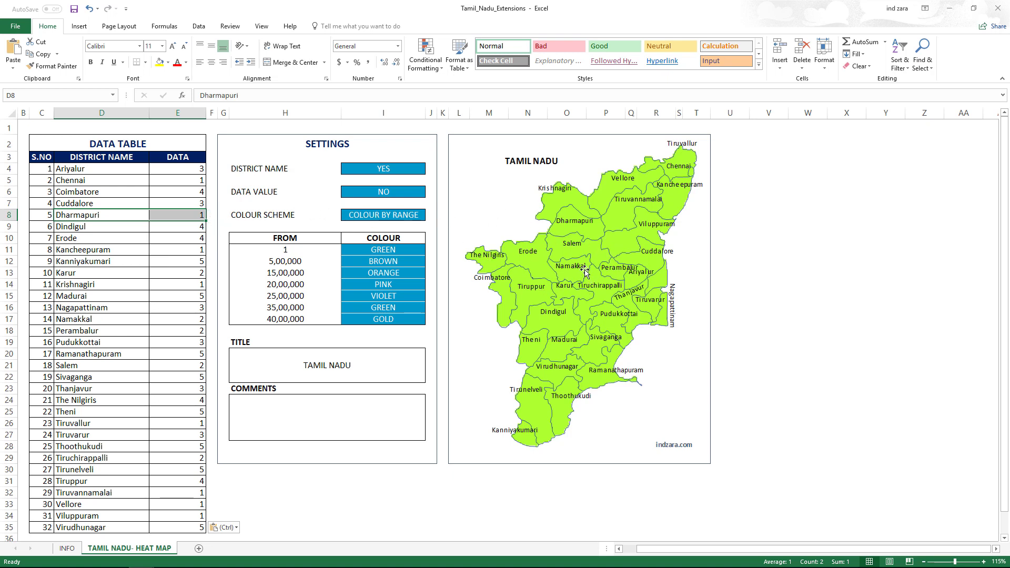
{"action": "left_click", "coordinate": [178, 319]}
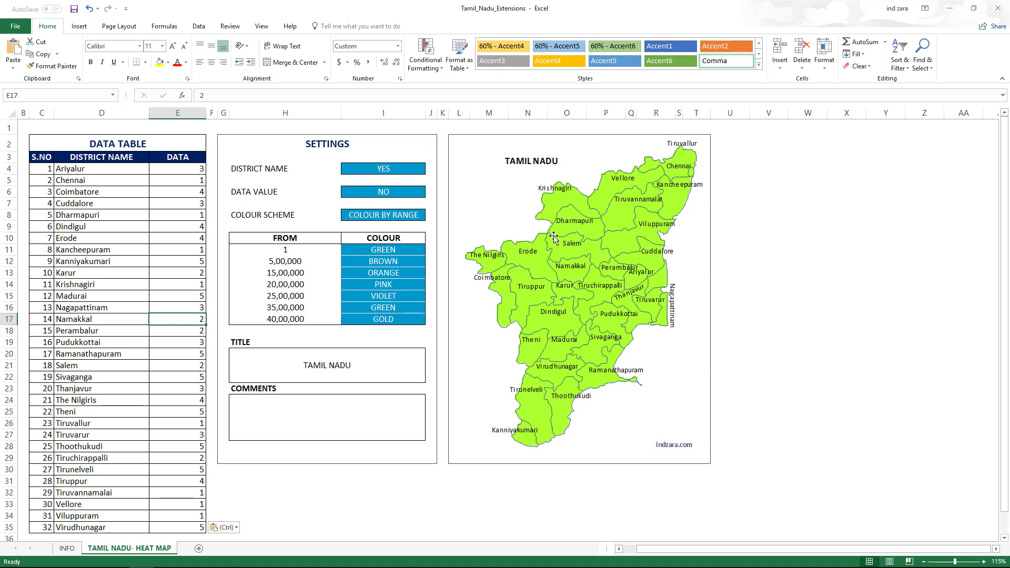
Enter 2, 3, 4 and 5 as the starting values of ranges two to five in H12:H15
{"action": "left_click", "coordinate": [307, 261]}
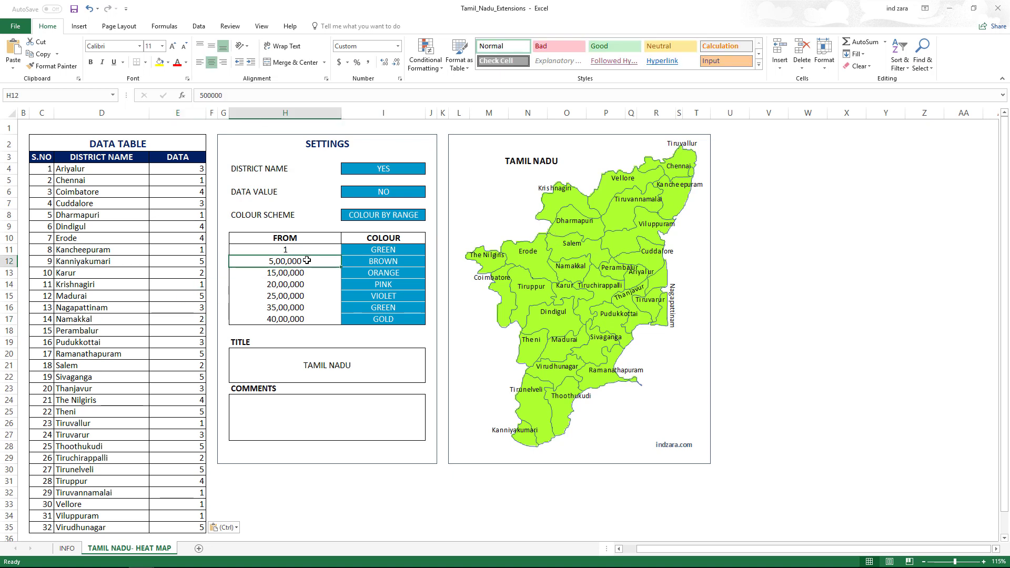
{"action": "type", "text": "2"}
{"action": "key", "text": "Return"}
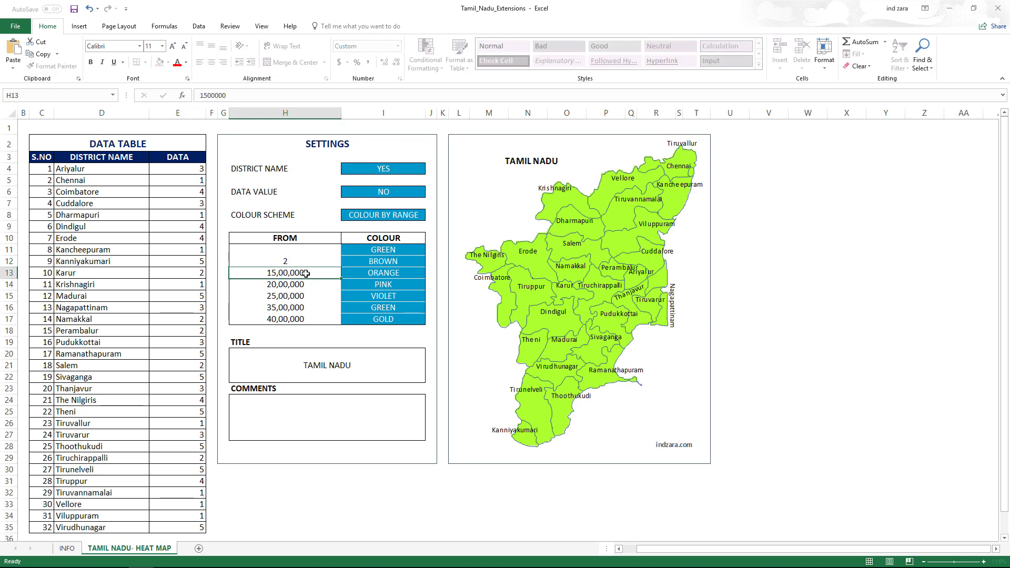
{"action": "type", "text": "3"}
{"action": "key", "text": "Return"}
{"action": "type", "text": "4"}
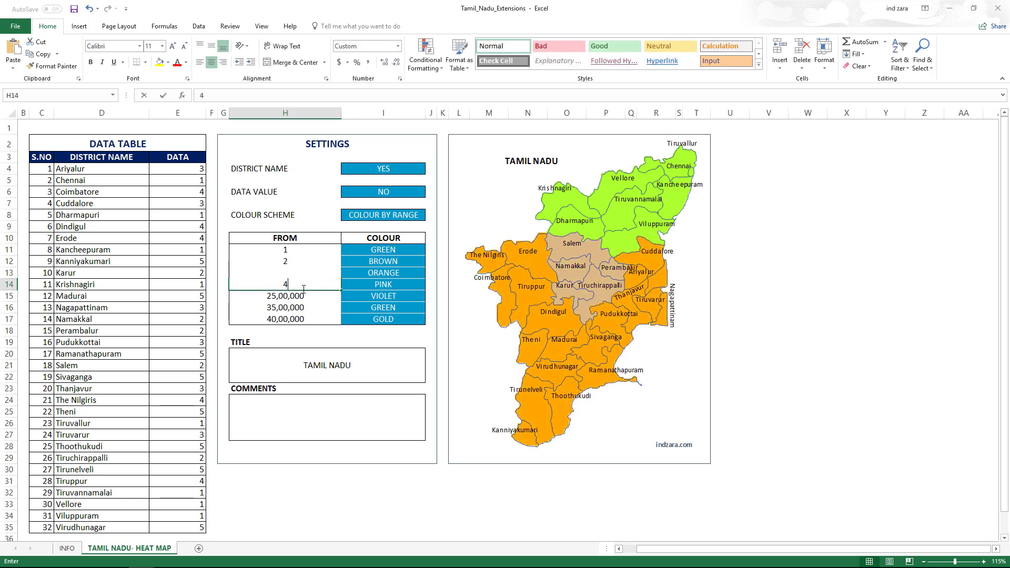
{"action": "key", "text": "Return"}
{"action": "type", "text": "5"}
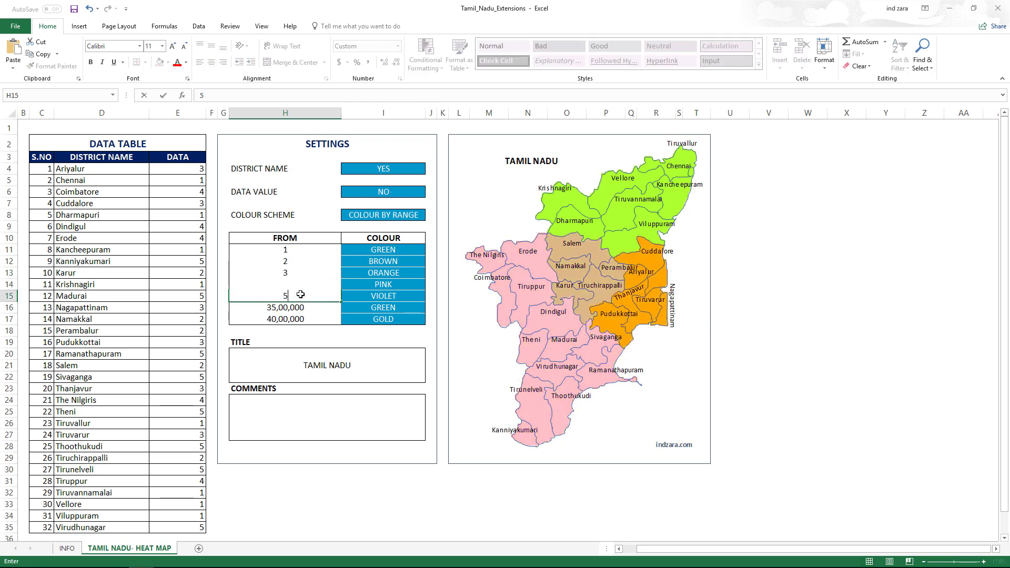
{"action": "key", "text": "Return"}
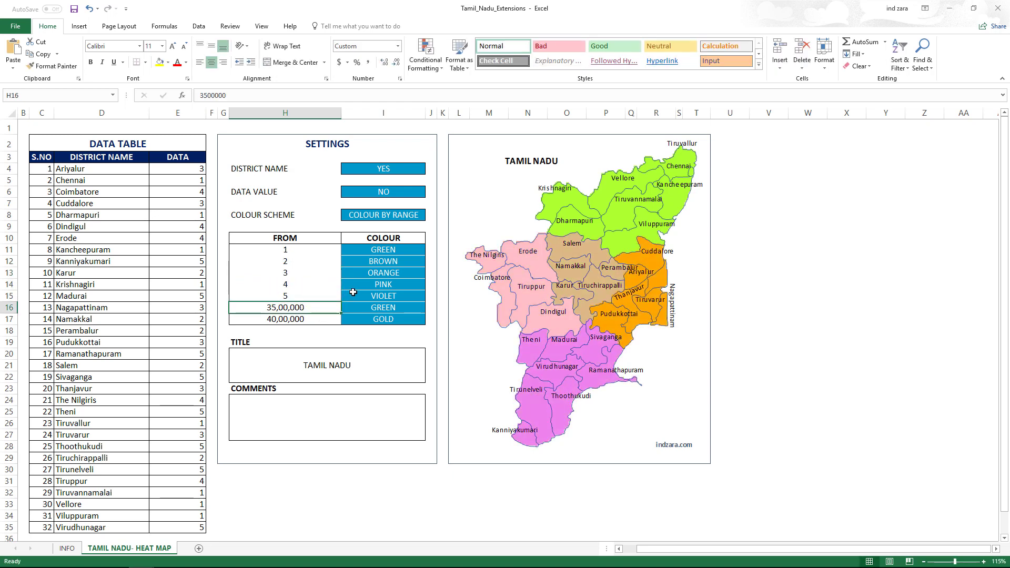
{"action": "left_click_drag", "start_coordinate": [287, 249], "coordinate": [369, 295]}
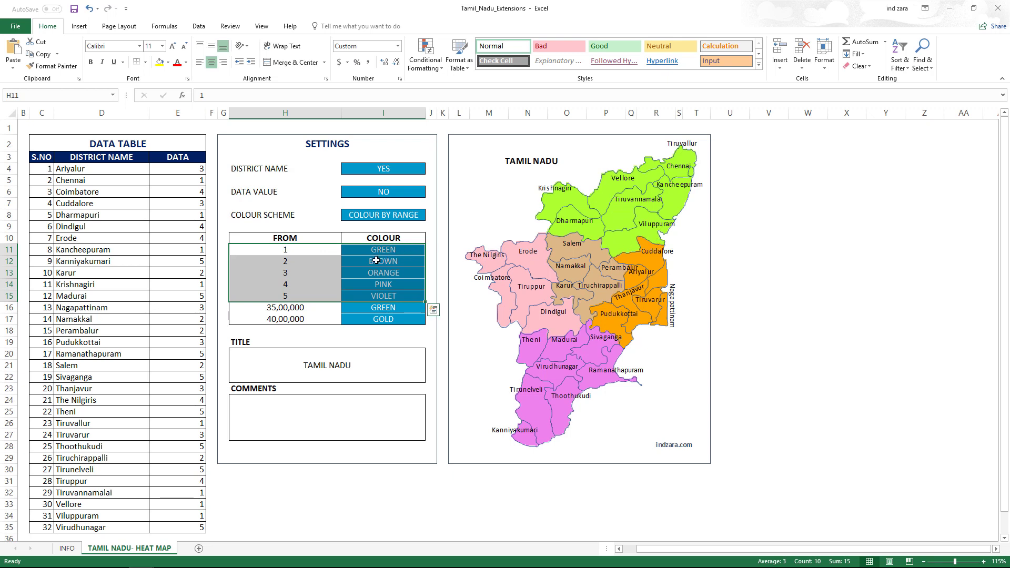
Change the fifth range's colour to BLUE
{"action": "left_click", "coordinate": [303, 261]}
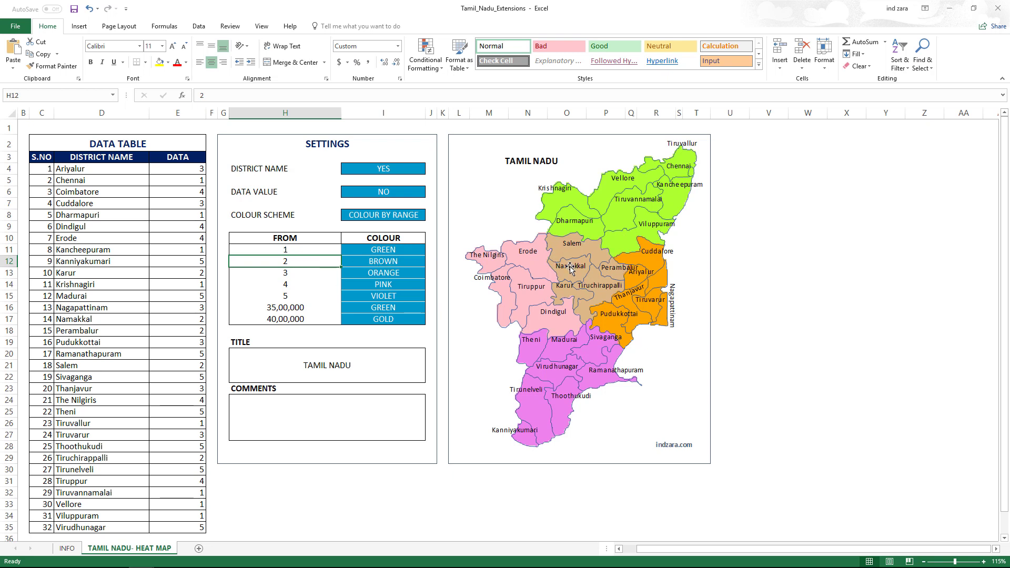
{"action": "left_click", "coordinate": [305, 277]}
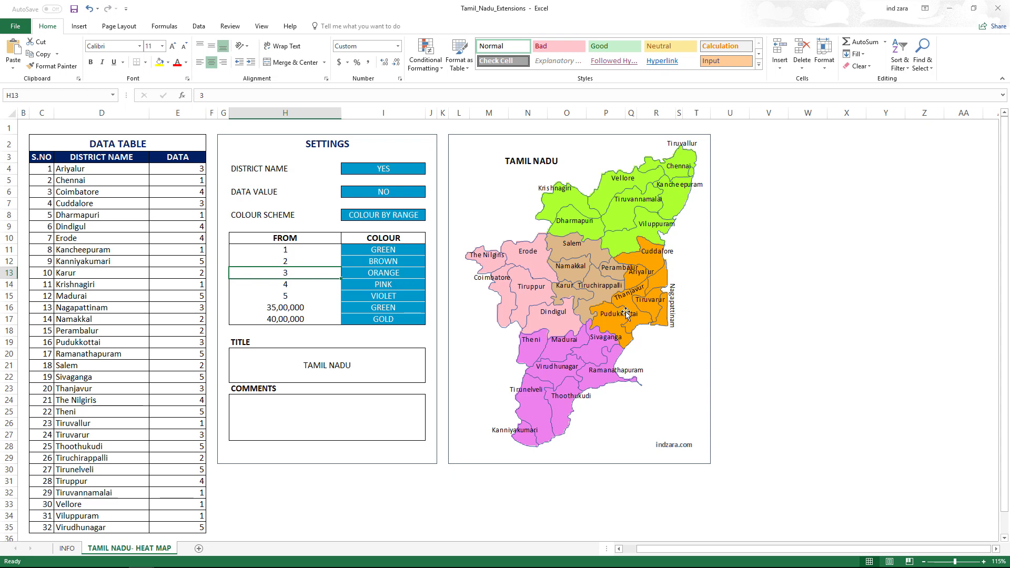
{"action": "left_click", "coordinate": [326, 286]}
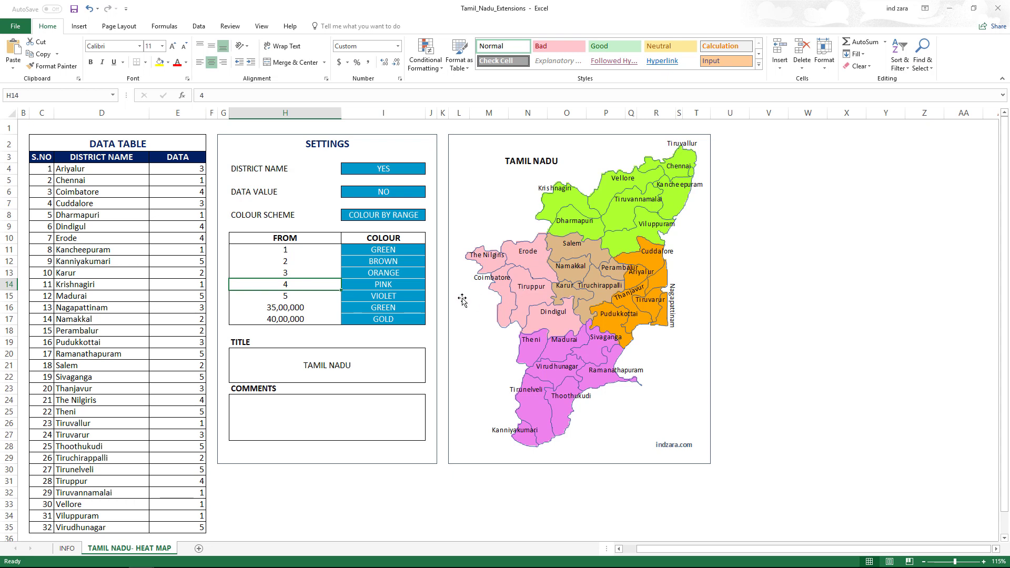
{"action": "left_click", "coordinate": [420, 295]}
{"action": "left_click", "coordinate": [430, 299]}
{"action": "scroll", "coordinate": [430, 324], "scroll_direction": "up", "scroll_amount": 1}
{"action": "left_click", "coordinate": [405, 321]}
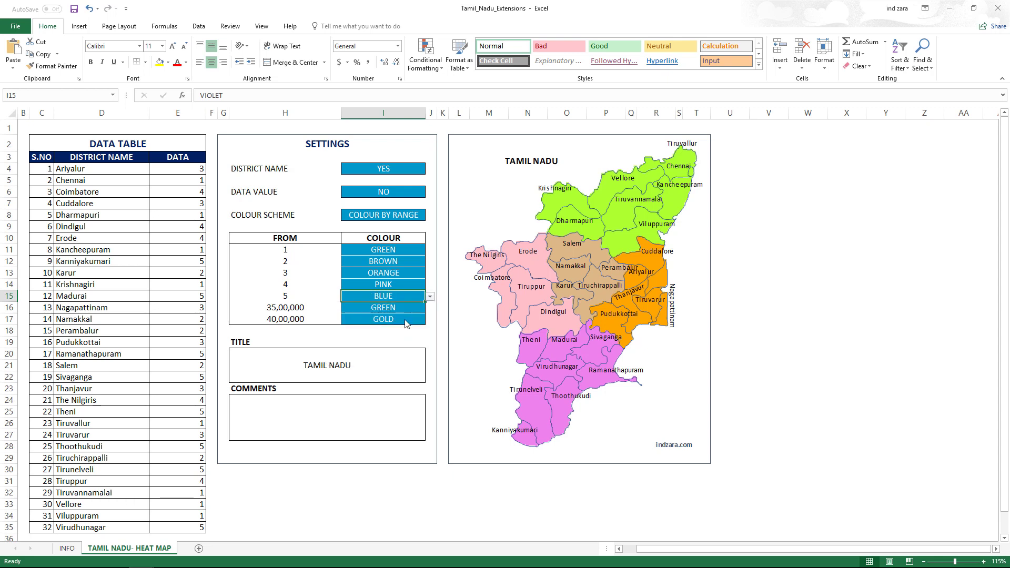
Make the third range GOLD and the second range RED
{"action": "left_click", "coordinate": [415, 272]}
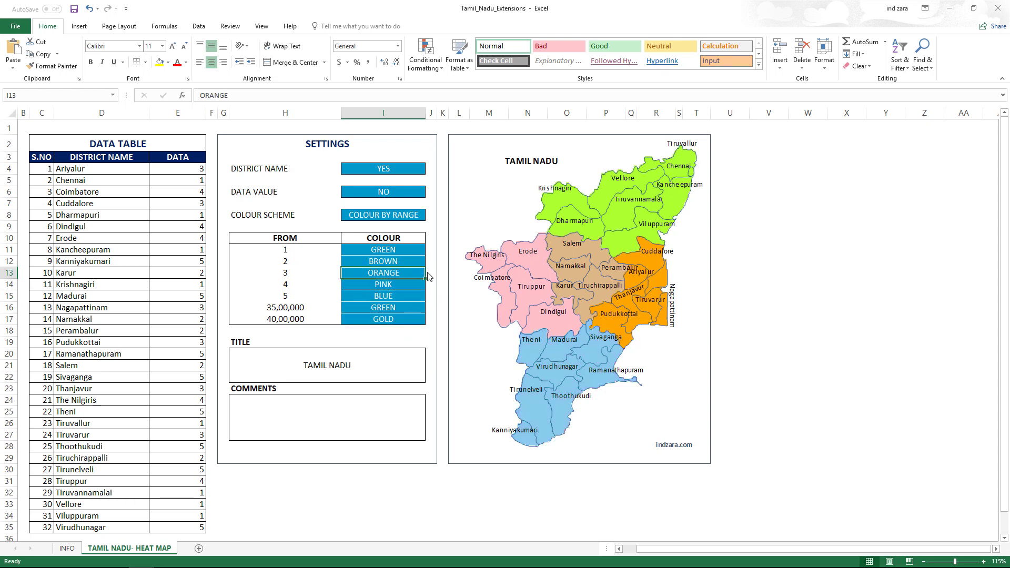
{"action": "left_click", "coordinate": [430, 274]}
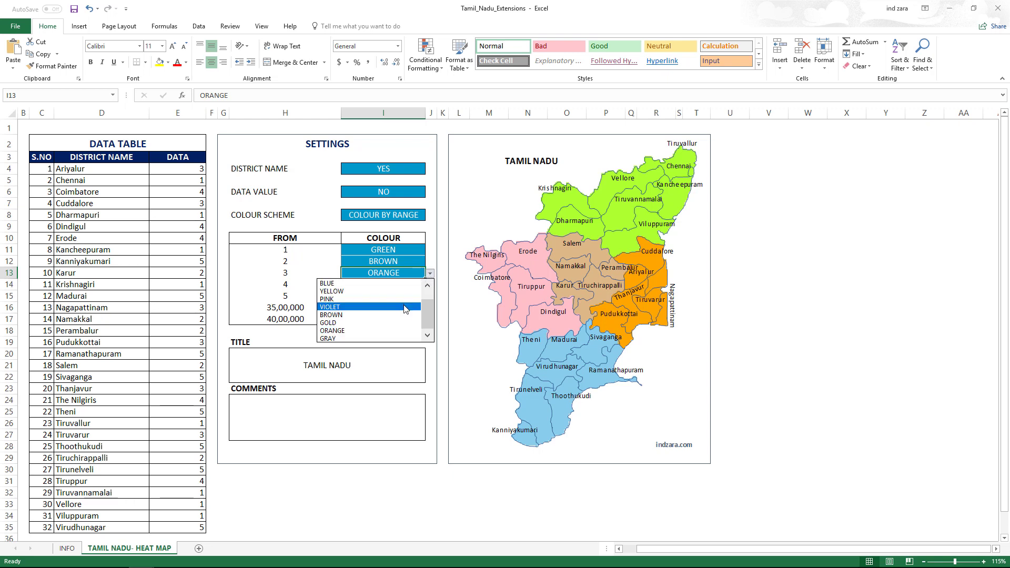
{"action": "left_click", "coordinate": [405, 323]}
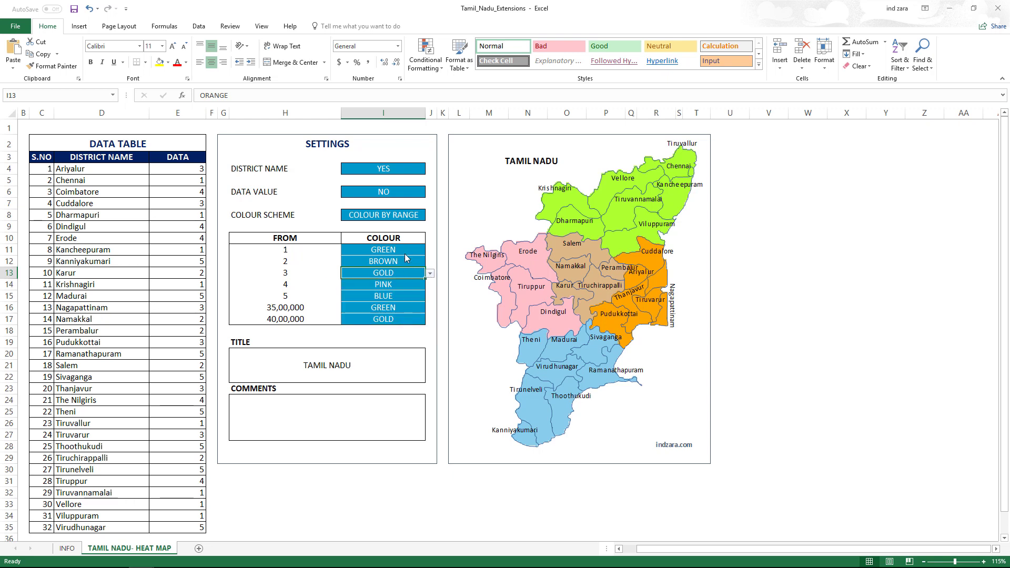
{"action": "left_click", "coordinate": [421, 260]}
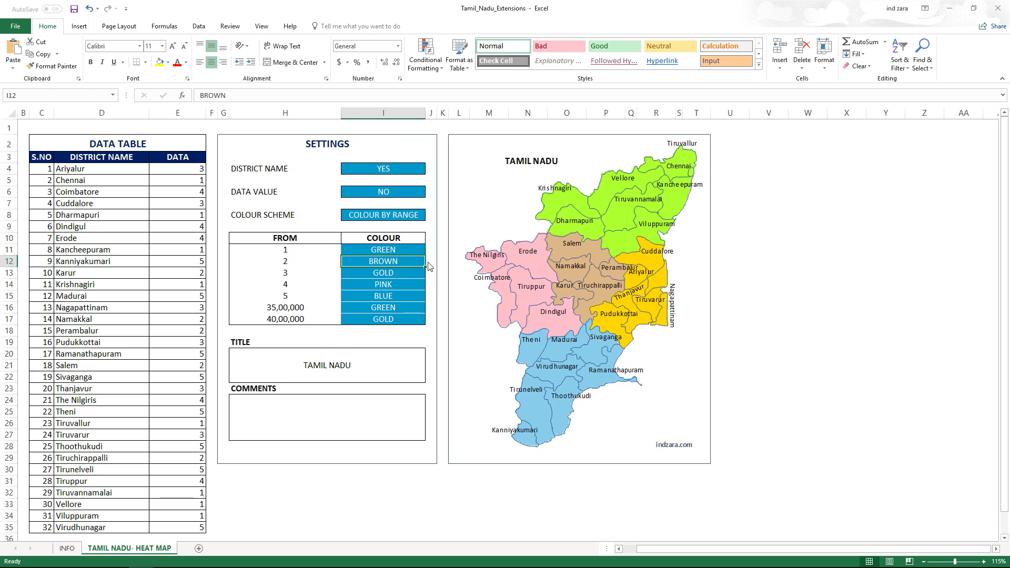
{"action": "left_click", "coordinate": [430, 262]}
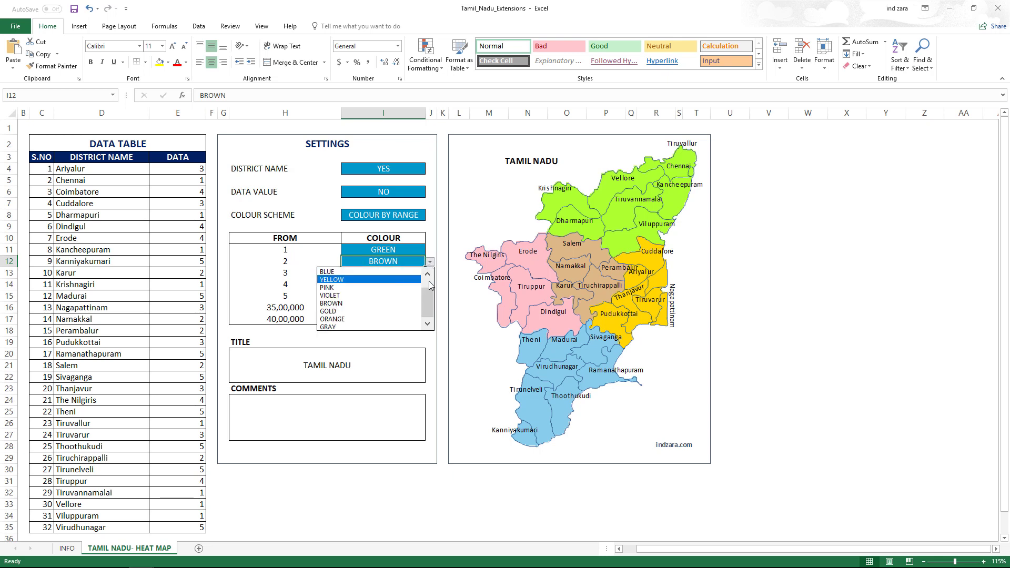
{"action": "scroll", "coordinate": [431, 286], "scroll_direction": "up", "scroll_amount": 2}
{"action": "left_click", "coordinate": [363, 274]}
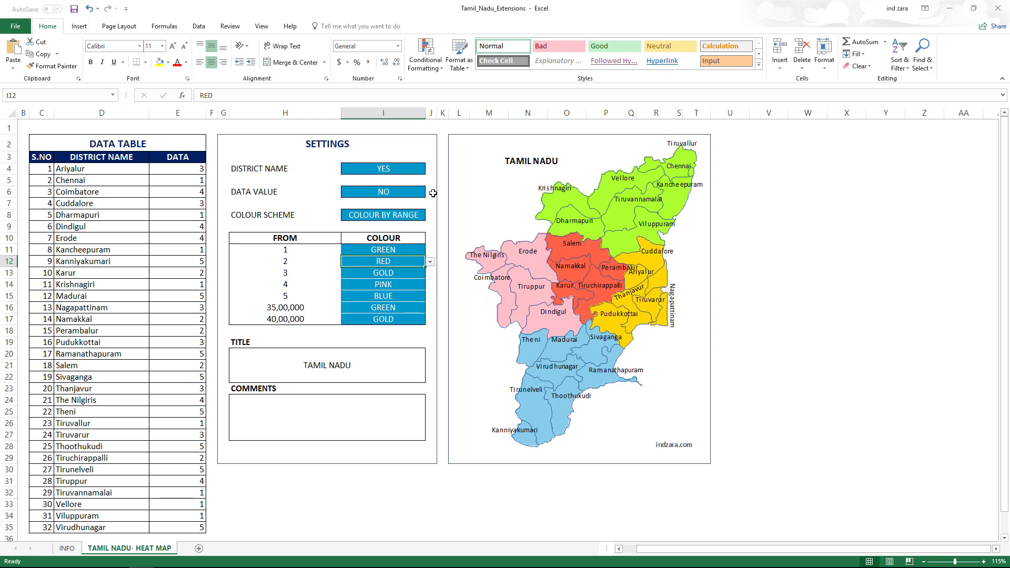
Set the District Name option in I4 to NO to hide names on the map
{"action": "left_click", "coordinate": [419, 167]}
{"action": "left_click", "coordinate": [429, 169]}
{"action": "left_click", "coordinate": [418, 188]}
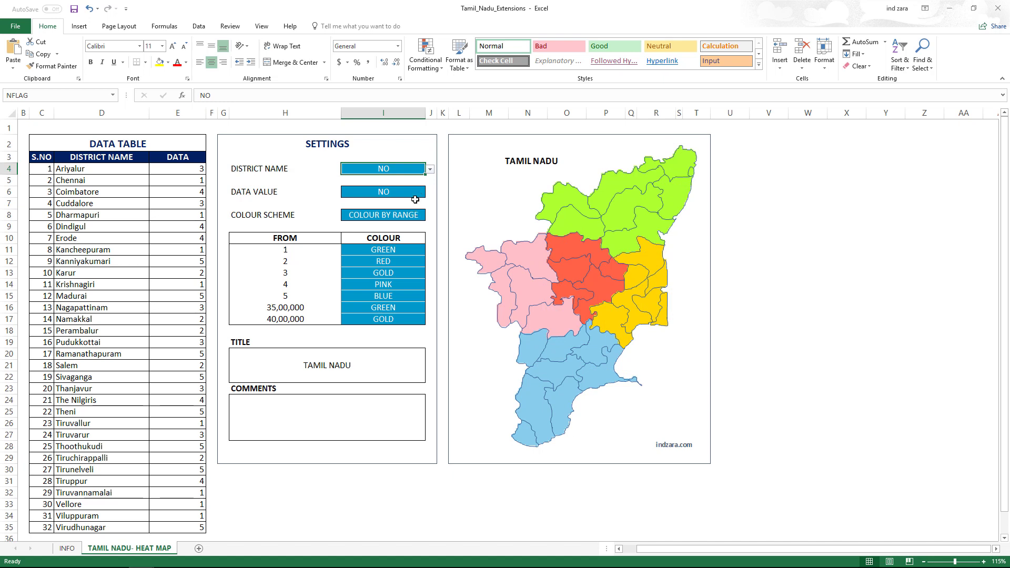
Append '- REGIONS' to the title so it reads 'TAMIL NADU - REGIONS'
{"action": "left_click", "coordinate": [369, 193]}
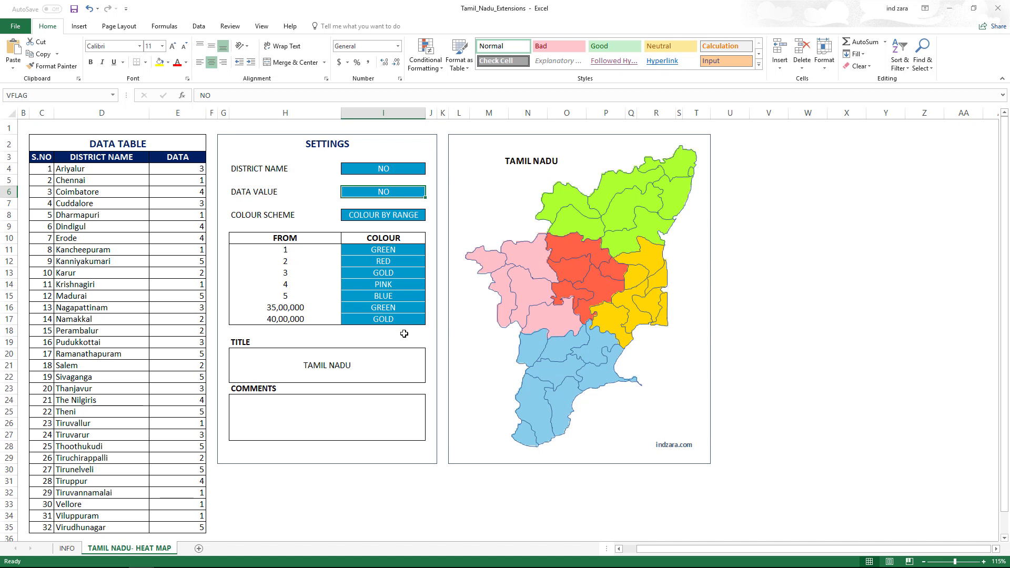
{"action": "double_click", "coordinate": [395, 360]}
{"action": "type", "text": "- REGIONS"}
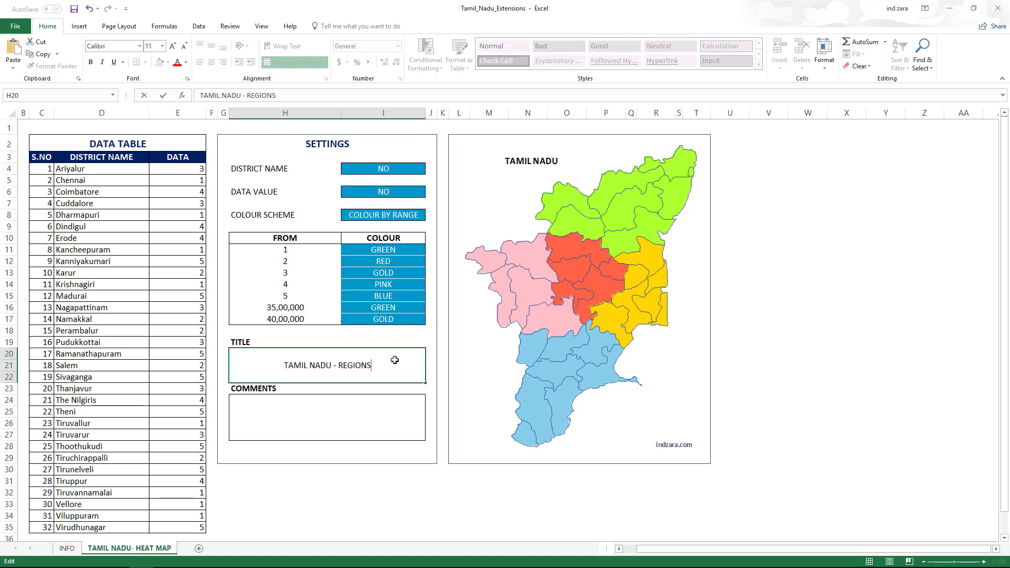
{"action": "key", "text": "Return"}
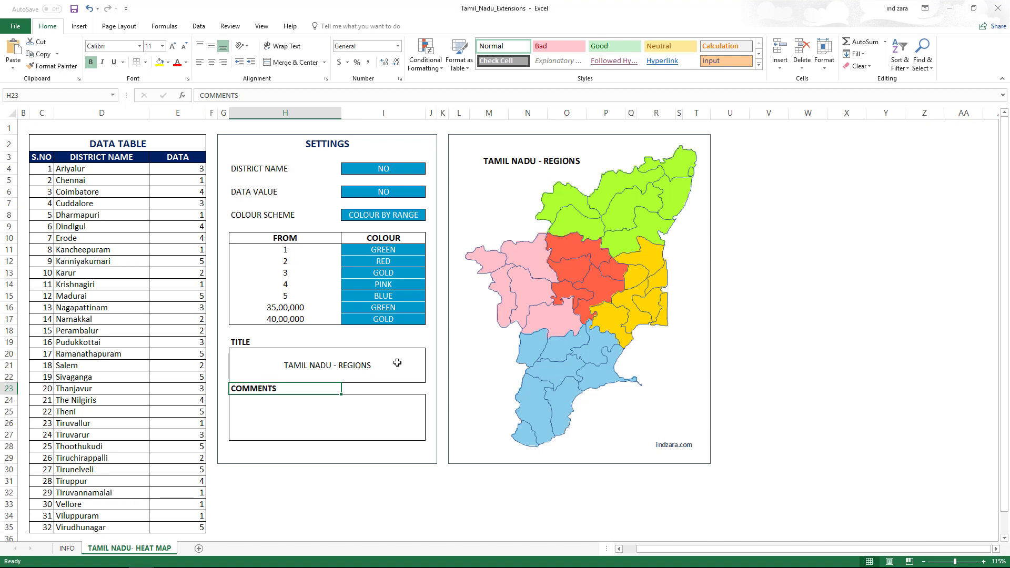
{"action": "left_click", "coordinate": [179, 267]}
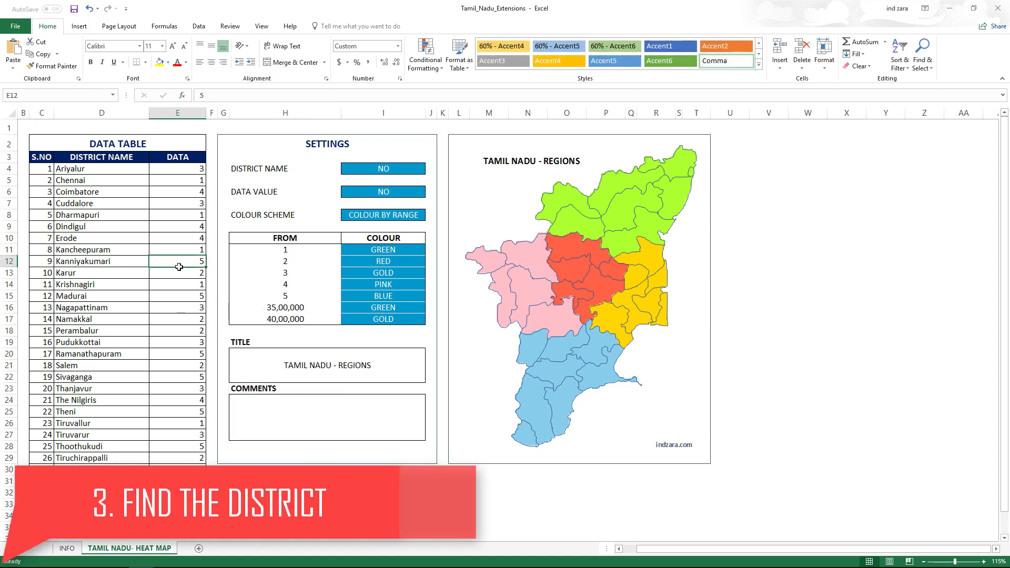
Fill every DATA value in E4:E35 with 0
{"action": "key", "text": "Up"}
{"action": "key", "text": "Up"}
{"action": "key", "text": "Up"}
{"action": "key", "text": "Up"}
{"action": "key", "text": "Up"}
{"action": "key", "text": "Up"}
{"action": "key", "text": "Up"}
{"action": "key", "text": "Up"}
{"action": "key", "text": "ctrl+shift+Down"}
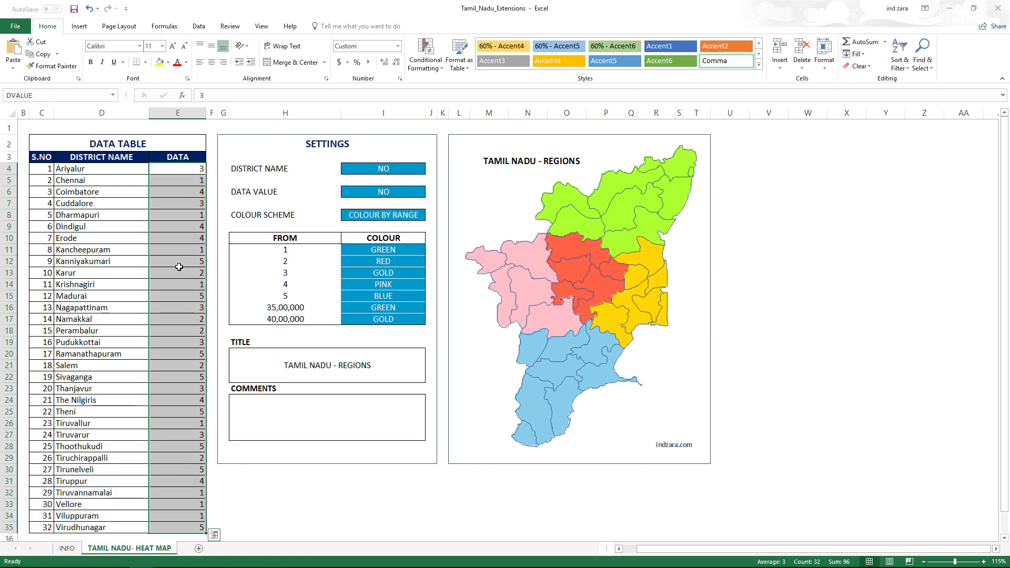
{"action": "type", "text": "0"}
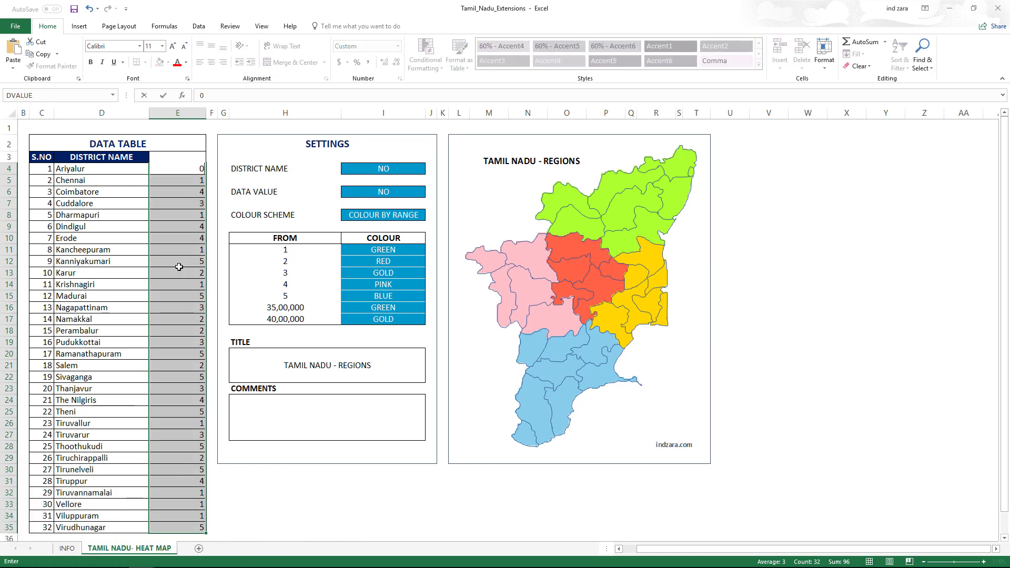
{"action": "key", "text": "ctrl+Return"}
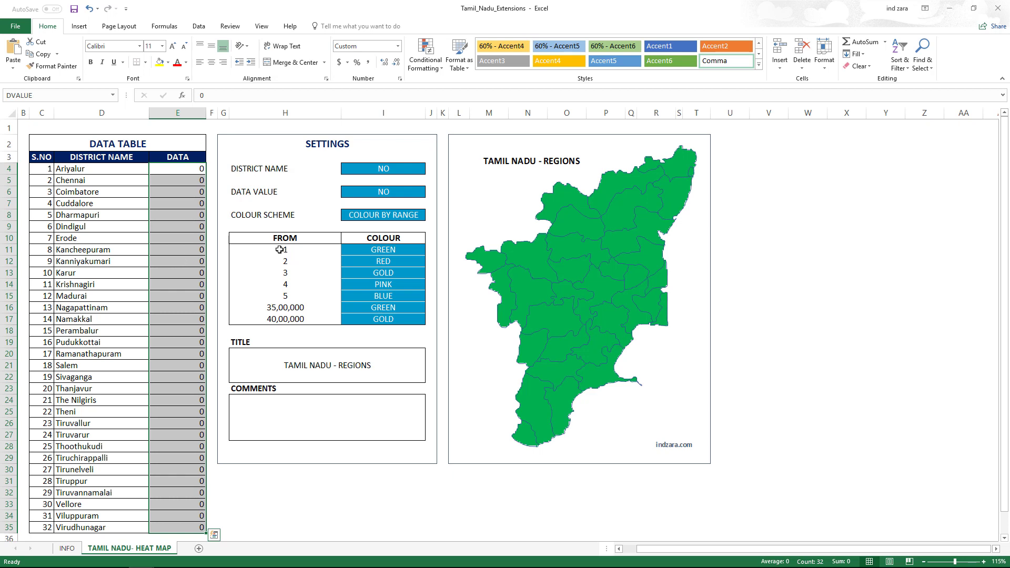
{"action": "left_click", "coordinate": [299, 252]}
Set the range starts to 0 and 1, and clear the unused range rows H13:I17
{"action": "type", "text": "0"}
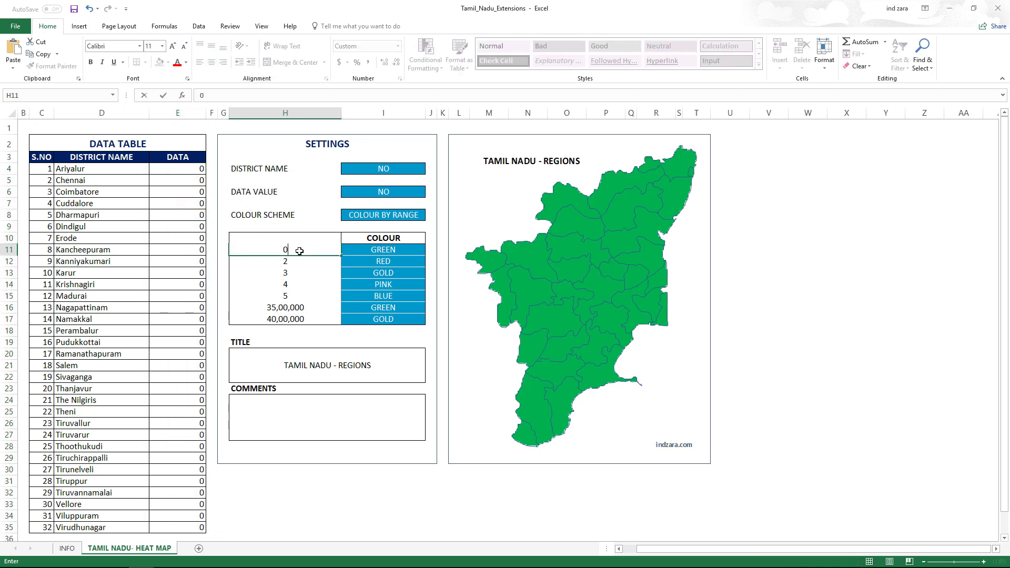
{"action": "key", "text": "Return"}
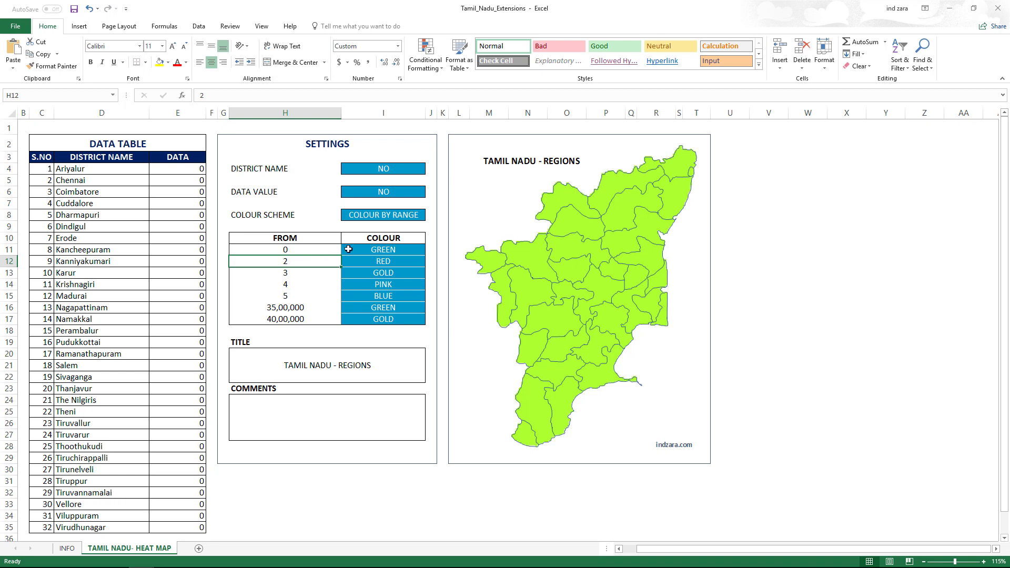
{"action": "type", "text": "1"}
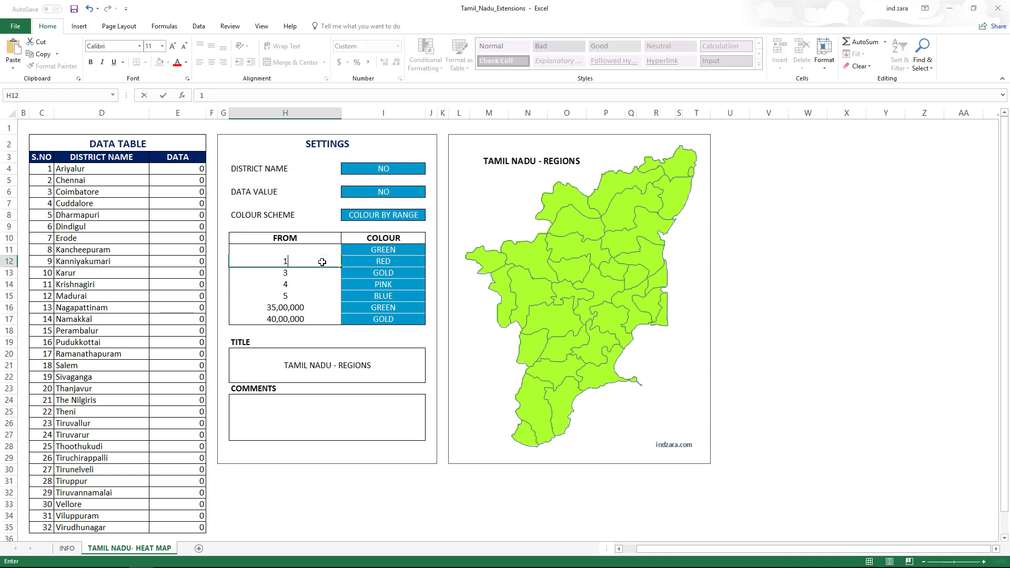
{"action": "left_click_drag", "start_coordinate": [314, 279], "coordinate": [363, 320]}
{"action": "key", "text": "Delete"}
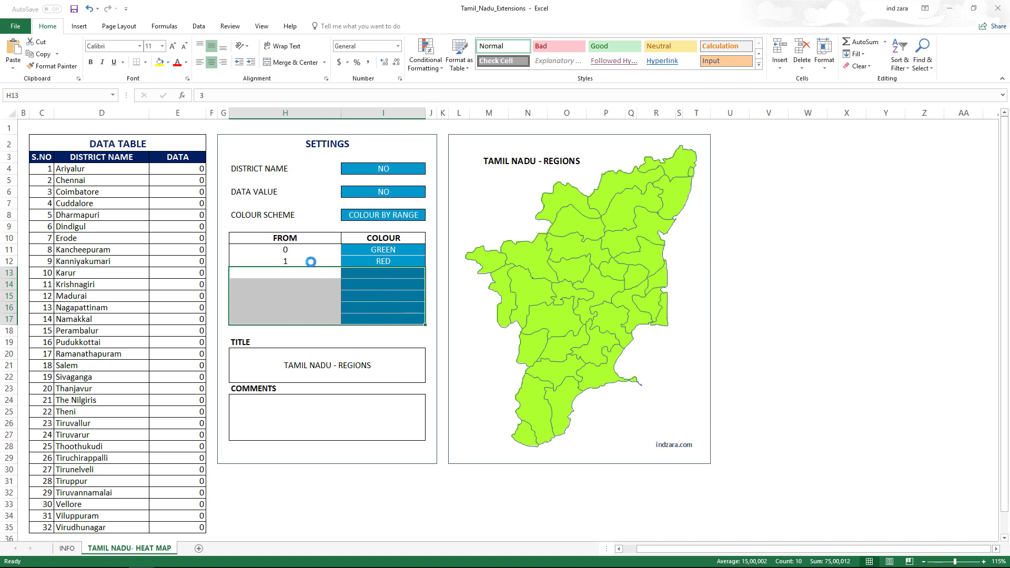
{"action": "left_click", "coordinate": [327, 261]}
{"action": "left_click", "coordinate": [390, 262]}
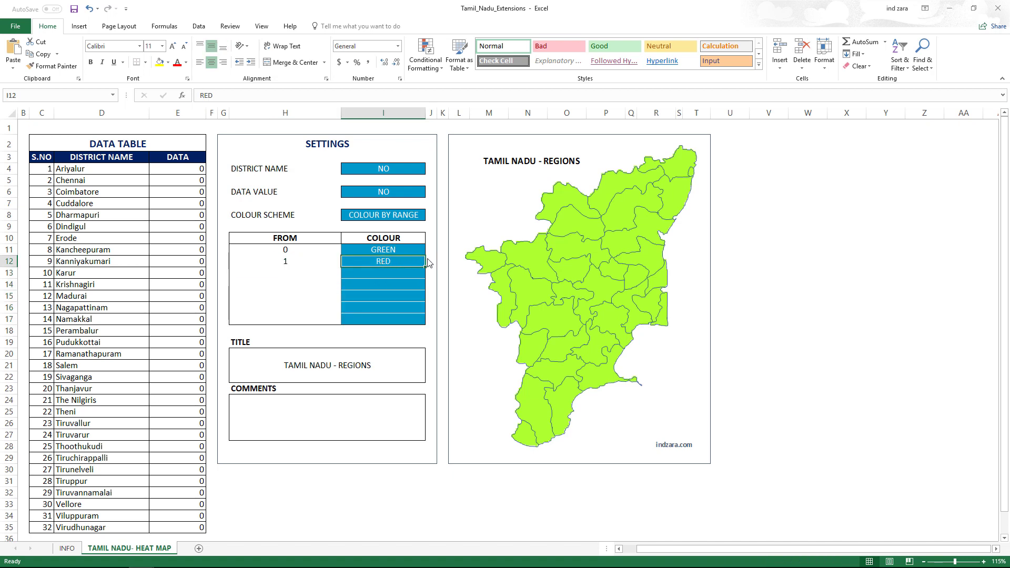
Colour the 1 band GOLD and the 0 band GRAY
{"action": "left_click", "coordinate": [430, 261]}
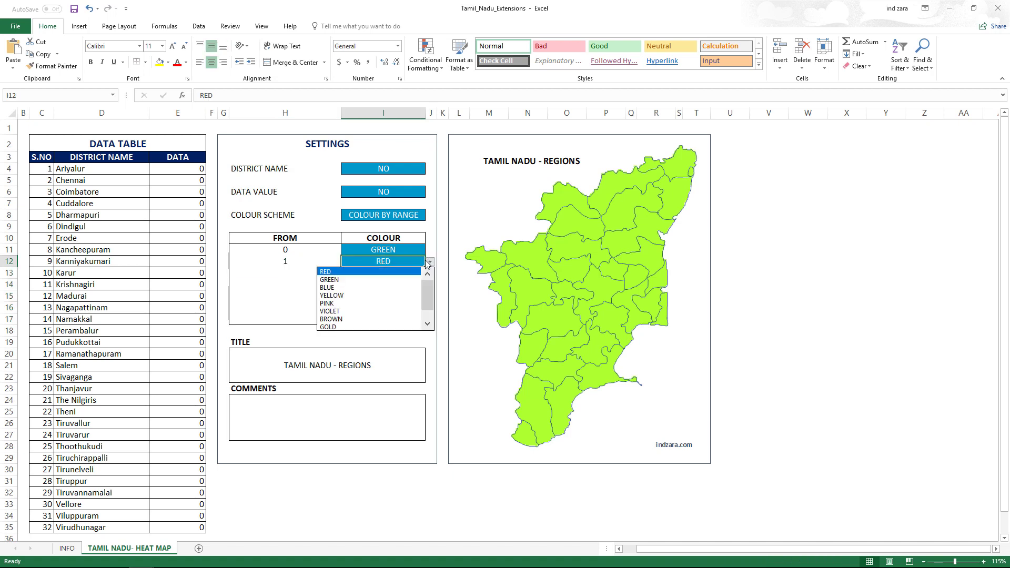
{"action": "left_click", "coordinate": [400, 327]}
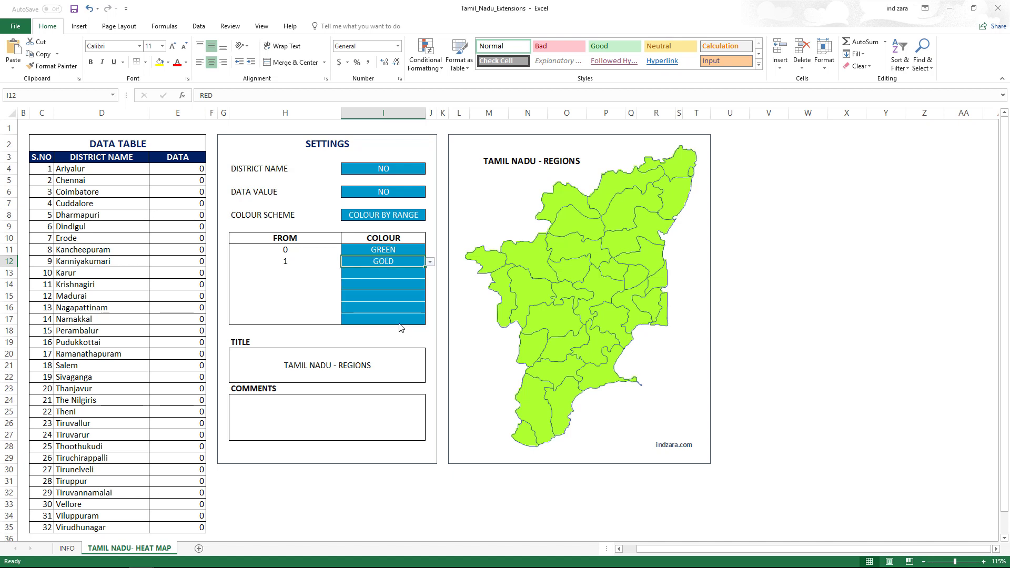
{"action": "left_click", "coordinate": [419, 249]}
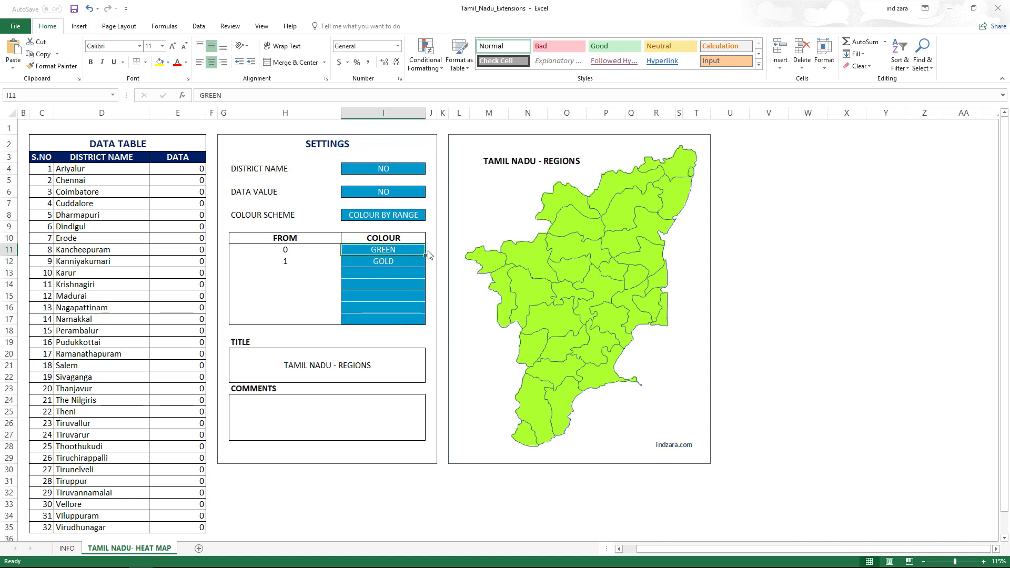
{"action": "left_click", "coordinate": [430, 251]}
{"action": "scroll", "coordinate": [427, 274], "scroll_direction": "up", "scroll_amount": 1}
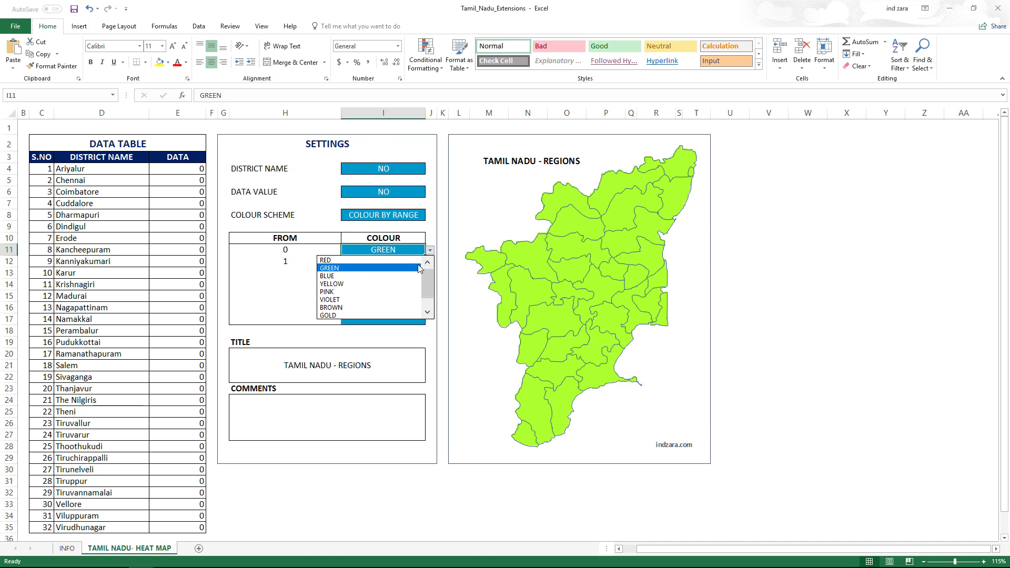
{"action": "scroll", "coordinate": [428, 302], "scroll_direction": "down", "scroll_amount": 2}
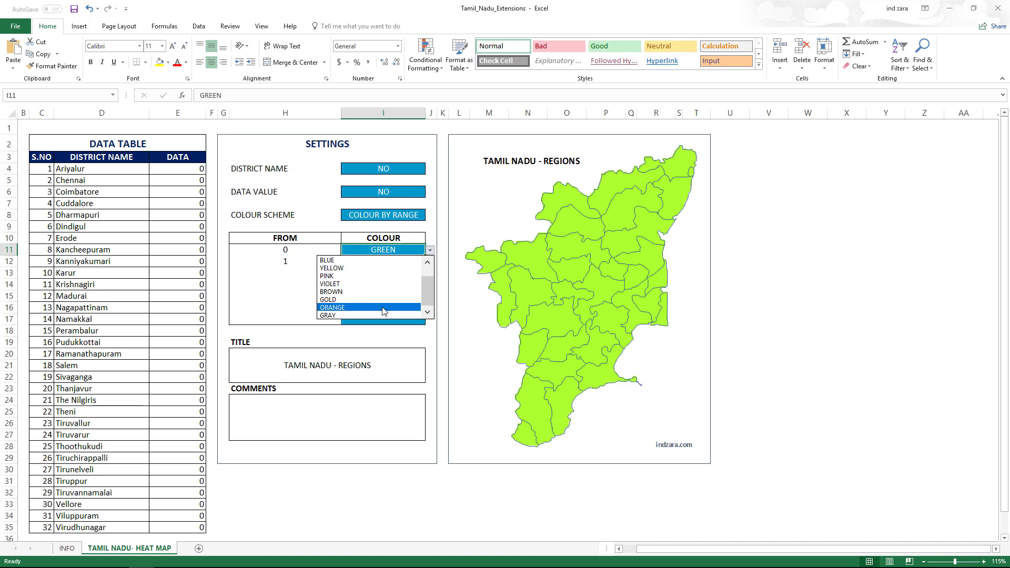
{"action": "left_click", "coordinate": [379, 311]}
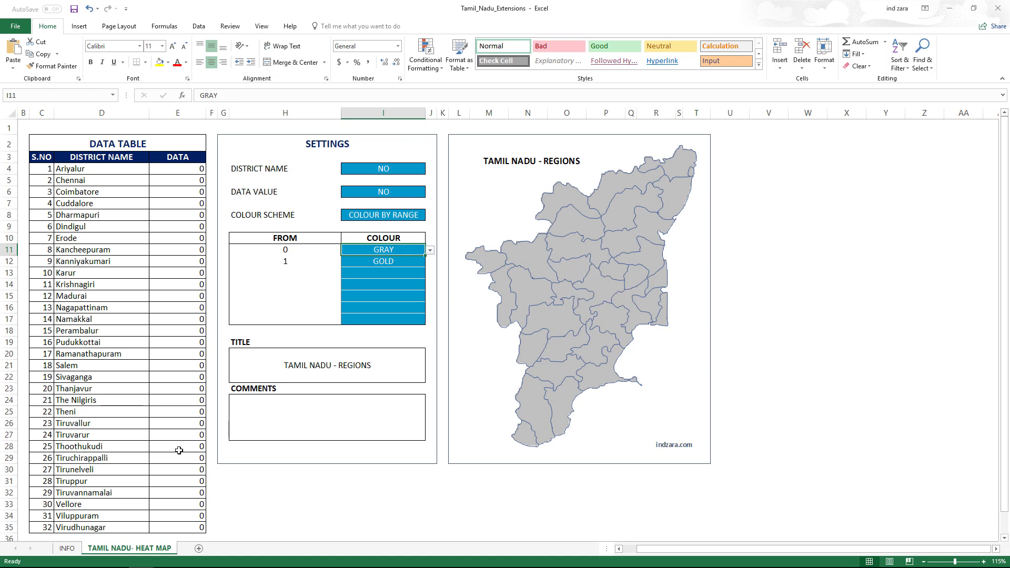
{"action": "left_click", "coordinate": [199, 459]}
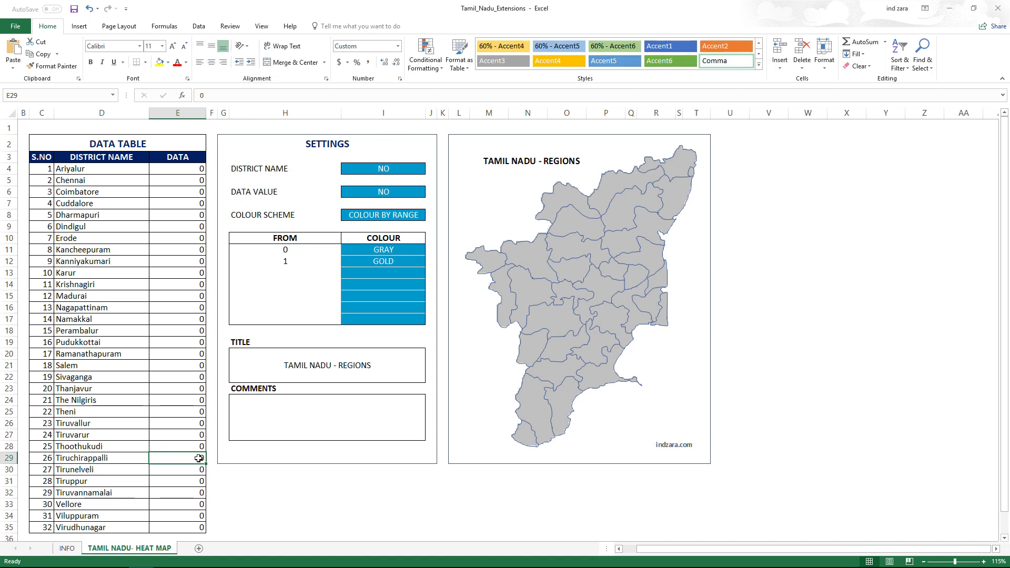
Try a value of 1 for Tiruchirappalli in E29, then reset it to 0
{"action": "type", "text": "1"}
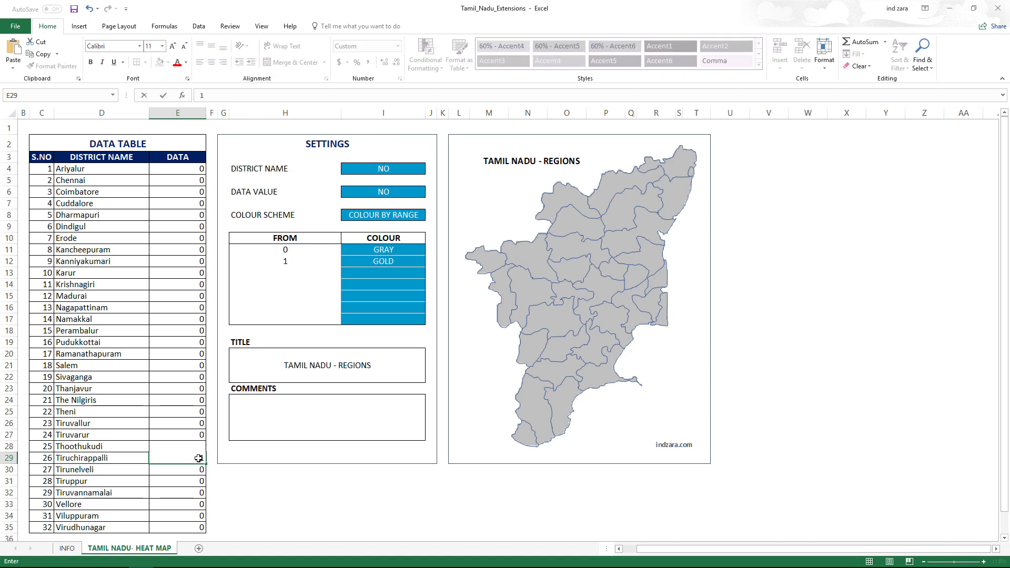
{"action": "key", "text": "Return"}
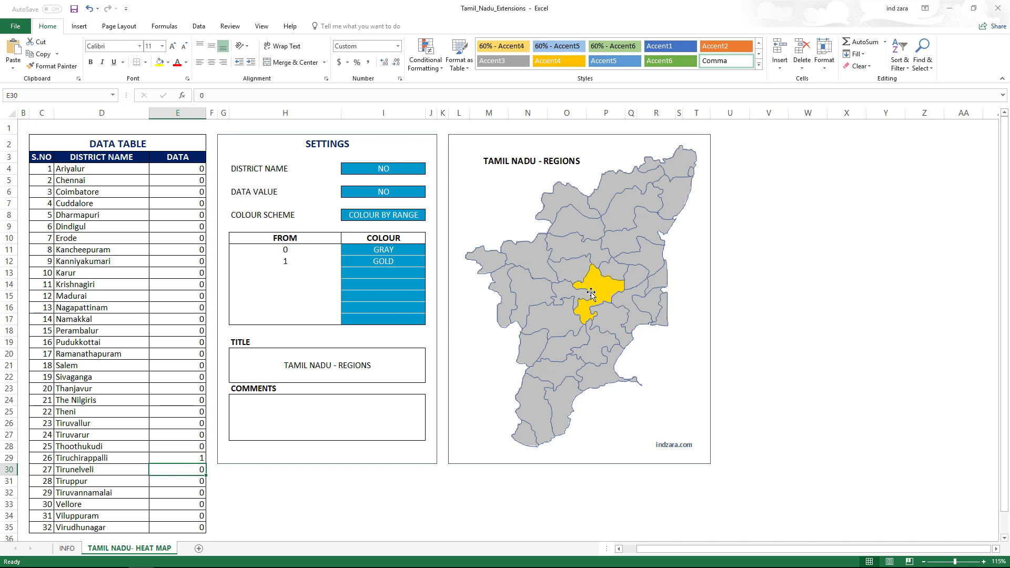
{"action": "left_click", "coordinate": [199, 454]}
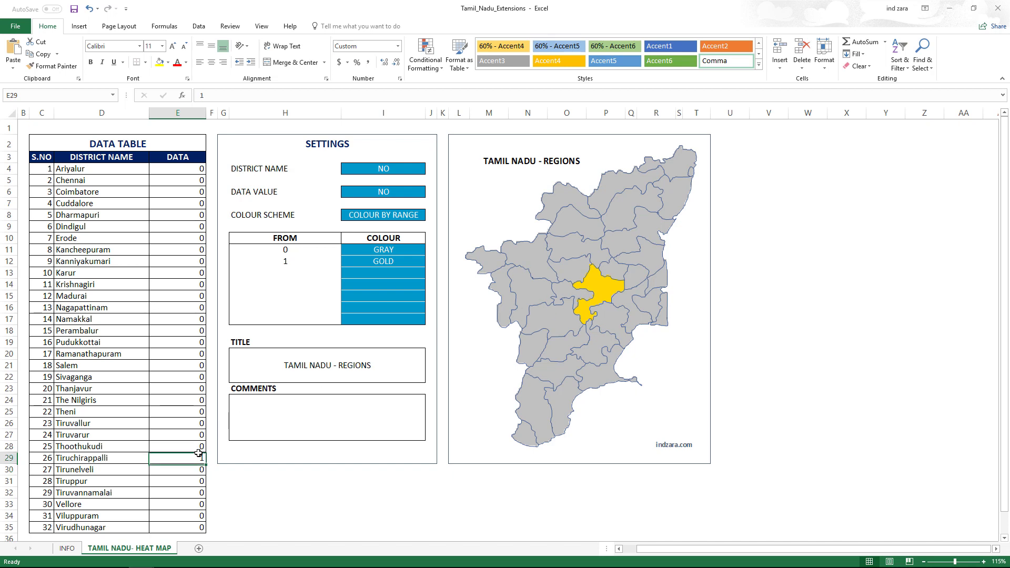
{"action": "type", "text": "0"}
{"action": "key", "text": "Return"}
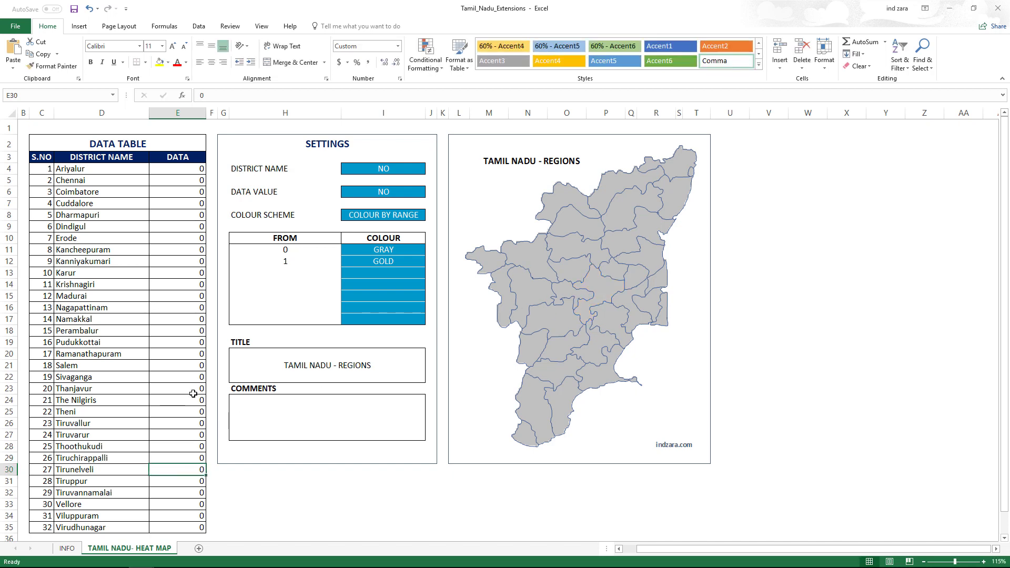
Enter 1 for Ramanathapuram in E20 and turn the district name labels back on
{"action": "left_click", "coordinate": [191, 358]}
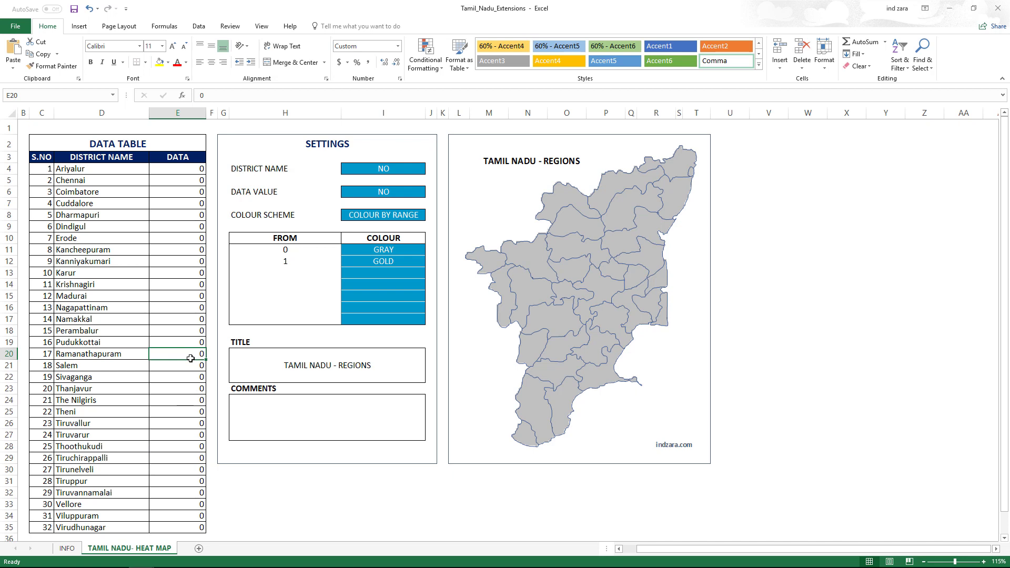
{"action": "type", "text": "1"}
{"action": "key", "text": "Return"}
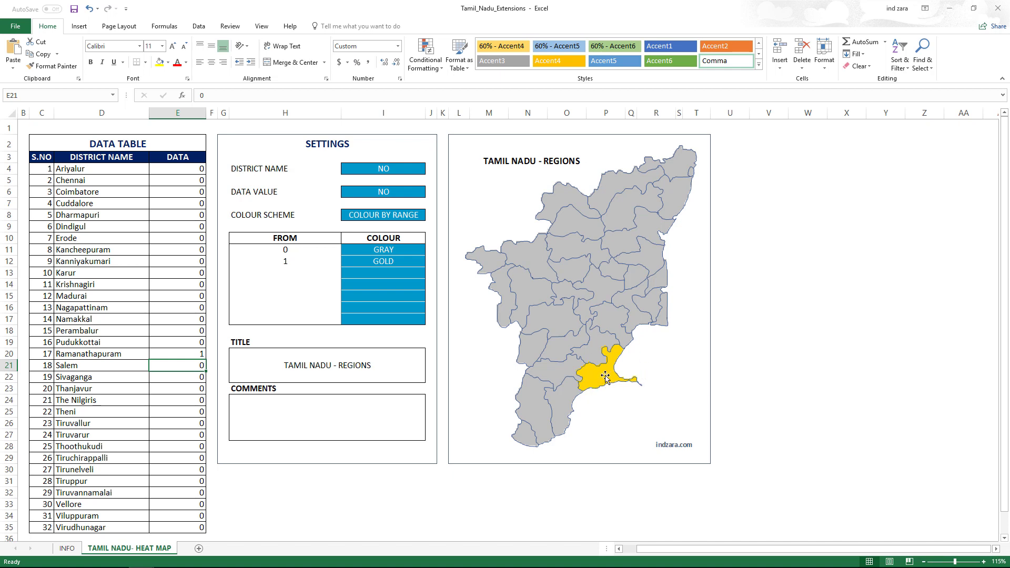
{"action": "left_click", "coordinate": [410, 167]}
{"action": "left_click", "coordinate": [430, 169]}
{"action": "left_click", "coordinate": [417, 180]}
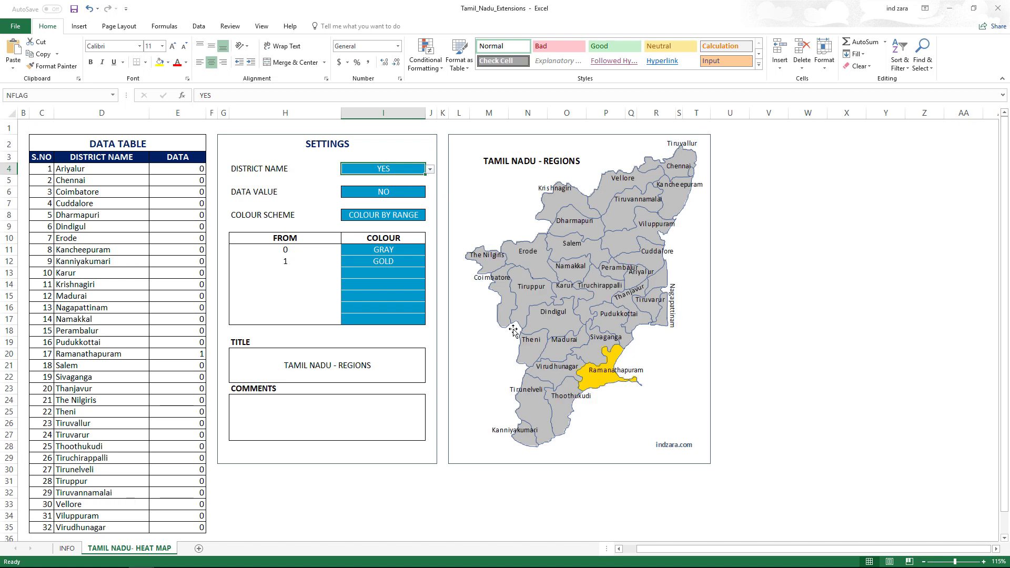
{"action": "left_click", "coordinate": [430, 169]}
{"action": "left_click", "coordinate": [384, 184]}
{"action": "left_click", "coordinate": [750, 277]}
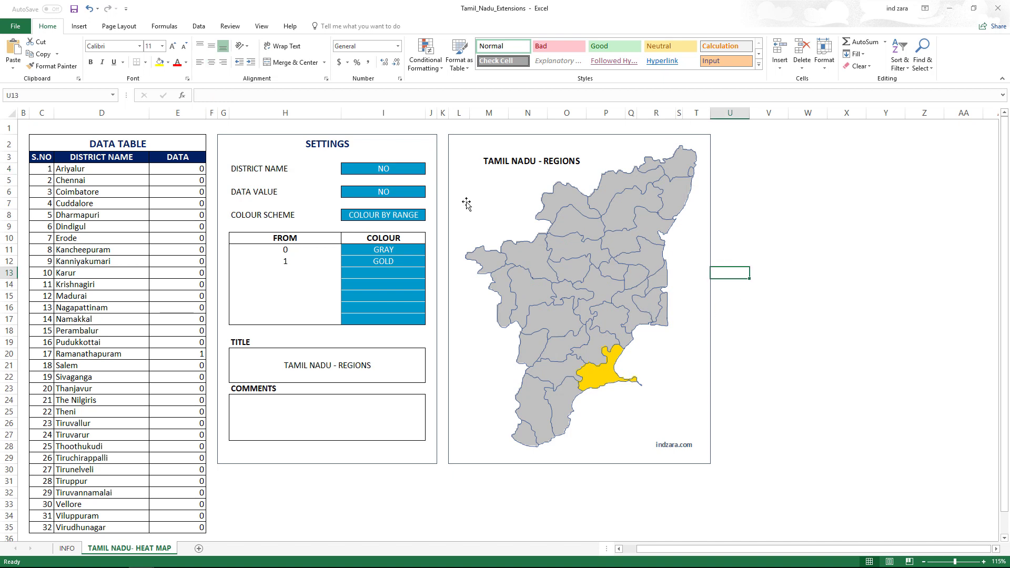
{"action": "left_click", "coordinate": [421, 171]}
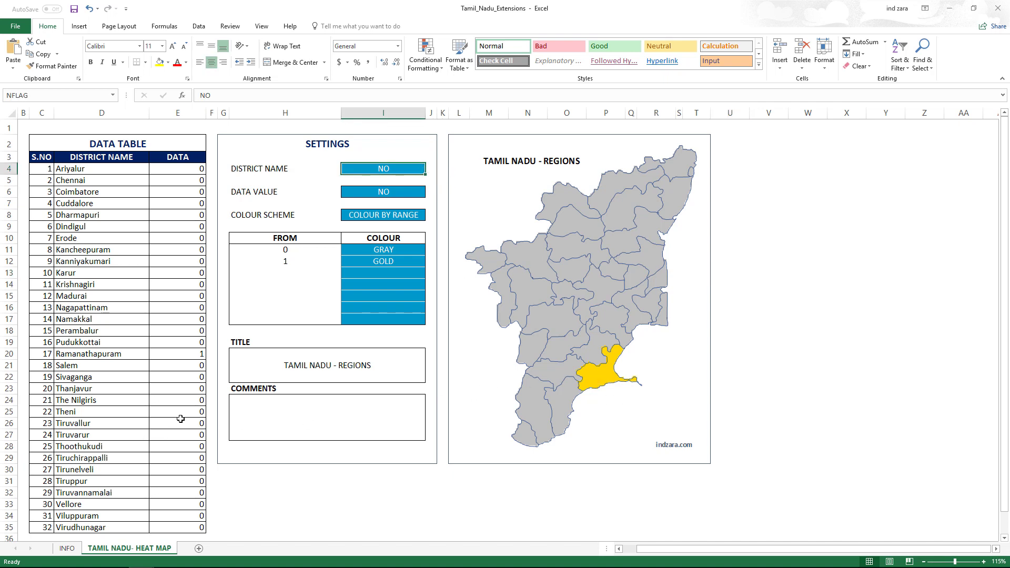
{"action": "left_click", "coordinate": [430, 169]}
{"action": "left_click", "coordinate": [368, 179]}
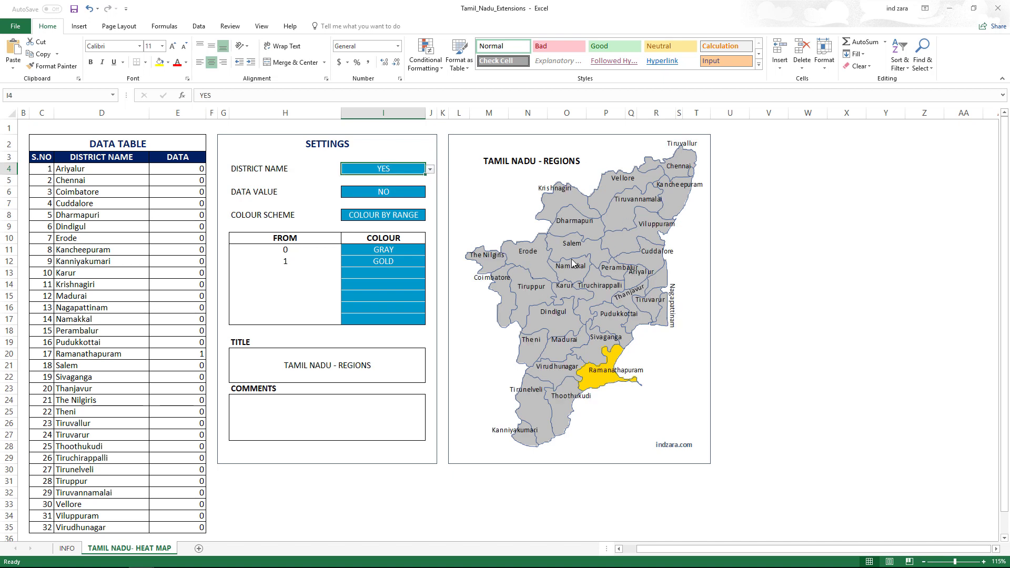
{"action": "left_click", "coordinate": [430, 169]}
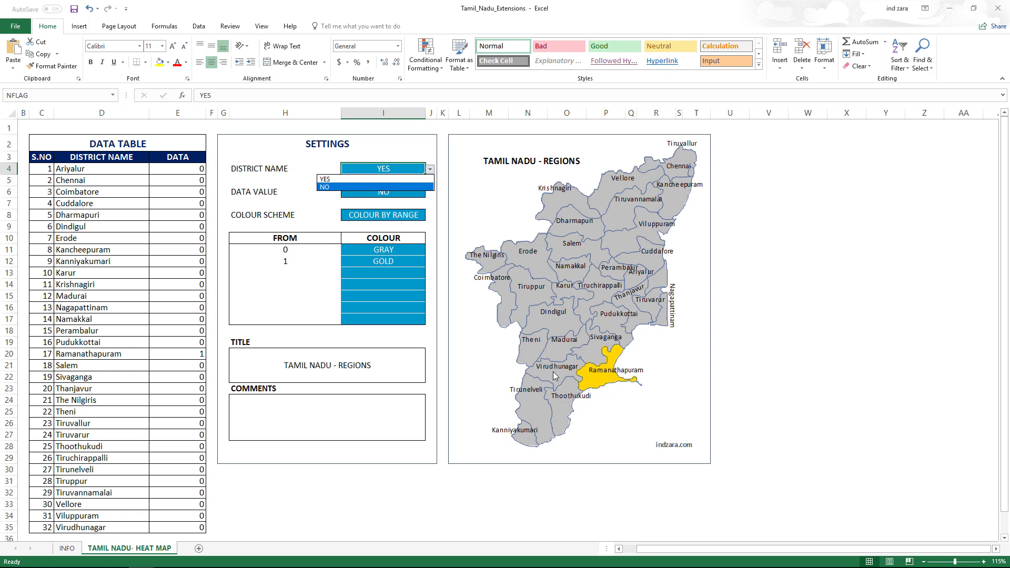
{"action": "left_click", "coordinate": [421, 187]}
{"action": "left_click", "coordinate": [800, 284]}
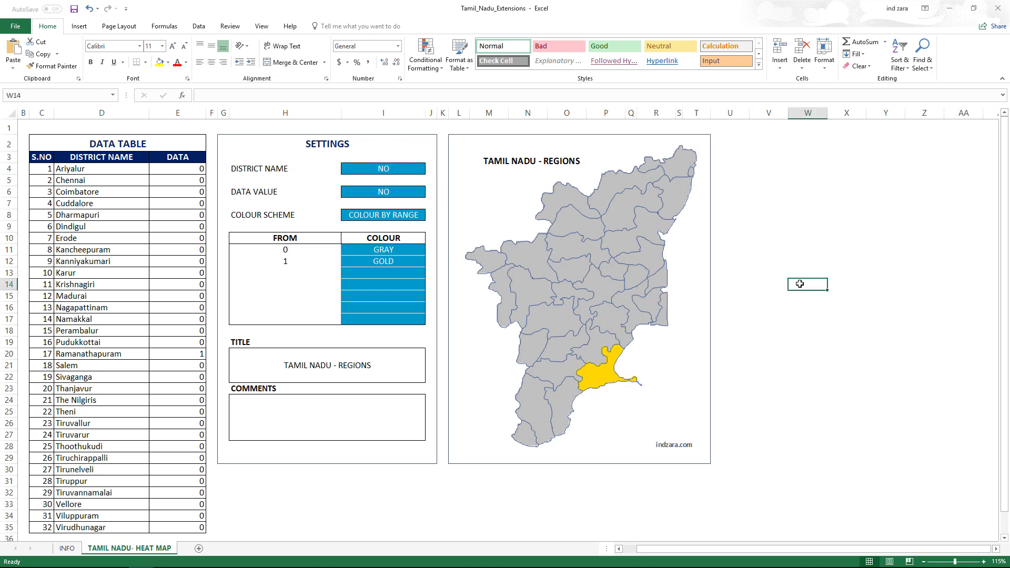